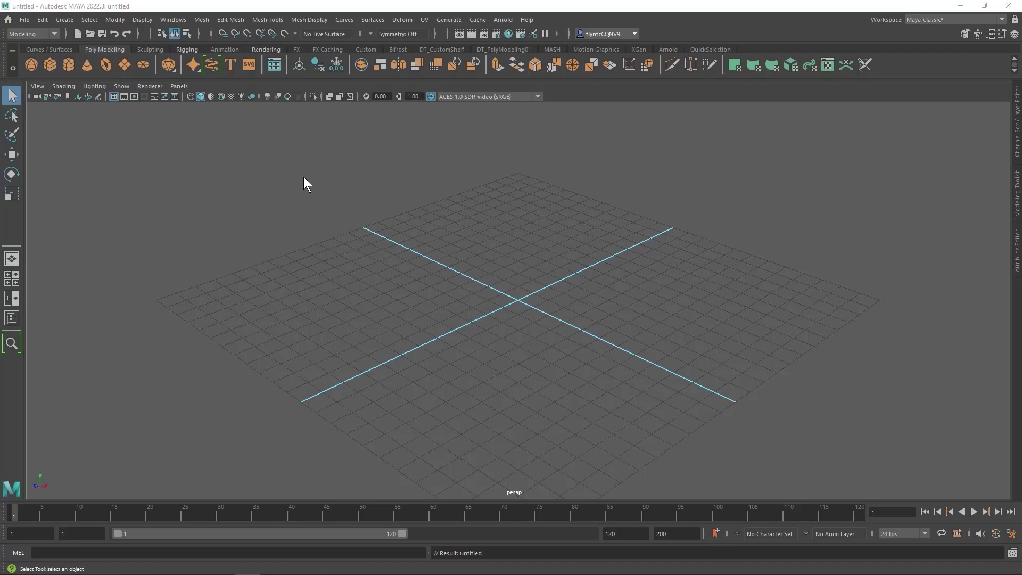
- Switch from the empty Maya scene to the browser's 'Lightsaber+luke episode 6' image results
key("alt+Tab")
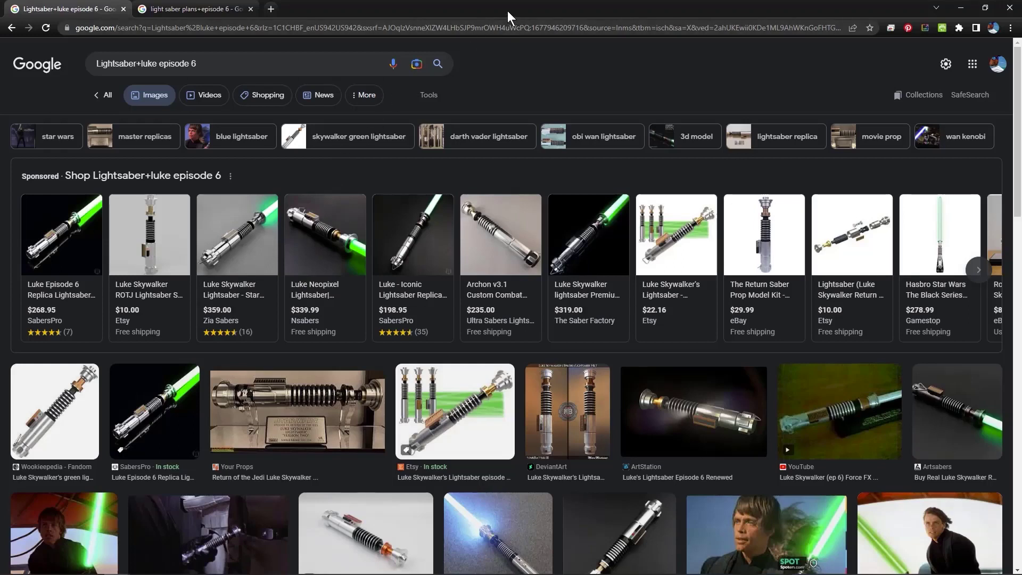
scroll(455, 354, "down", 5)
scroll(455, 354, "up", 10)
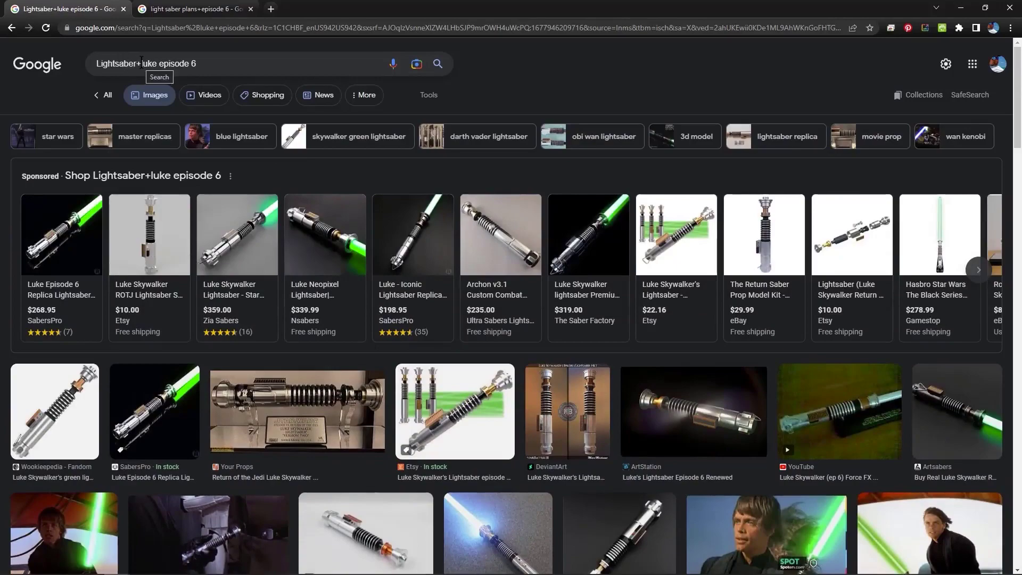
scroll(496, 361, "down", 5)
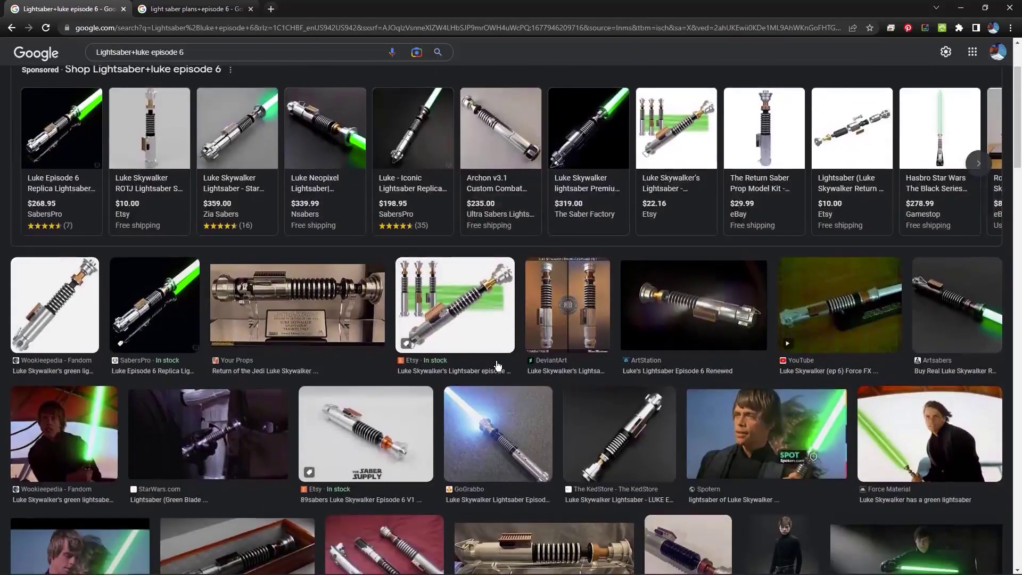
scroll(495, 365, "down", 6)
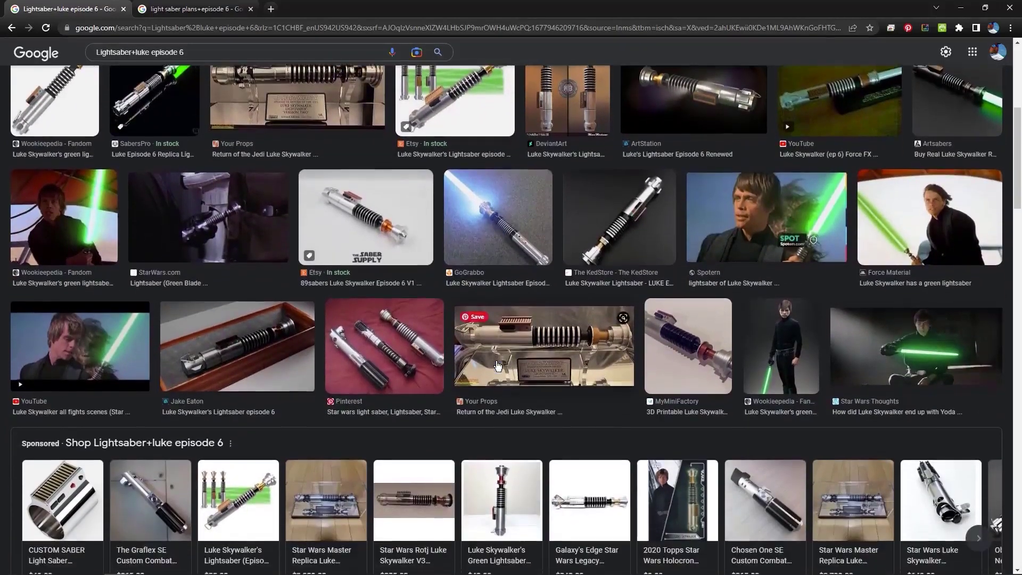
scroll(497, 365, "down", 3)
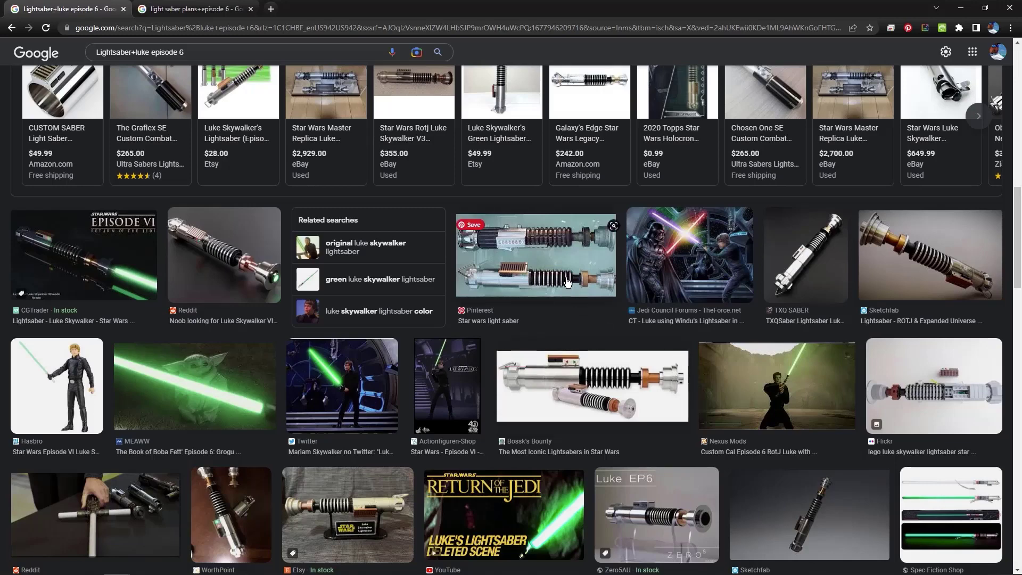
- Preview the Pinterest lightsaber image, then related results up to the three-hilt photo
left_click(470, 226)
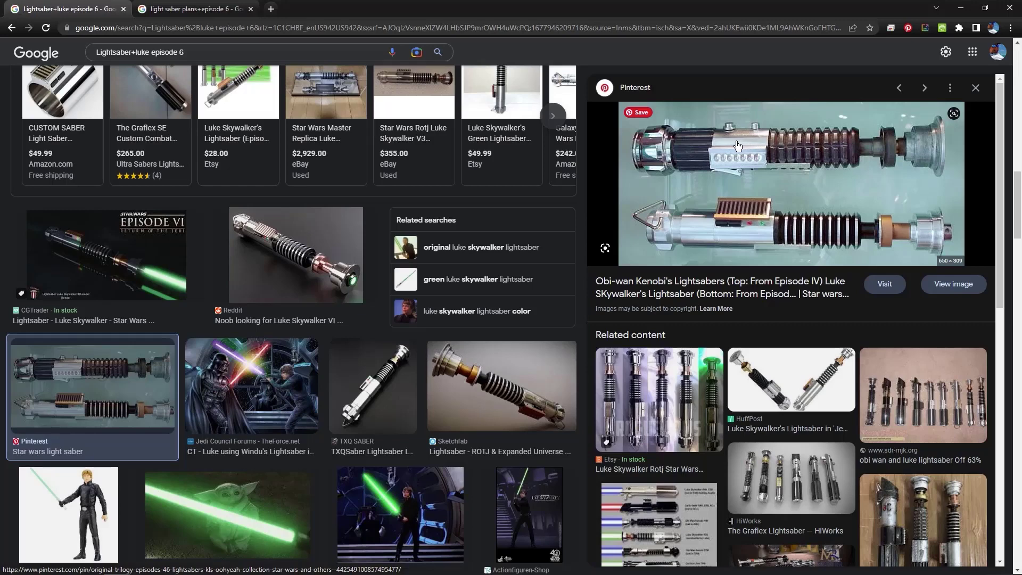
left_click(940, 408)
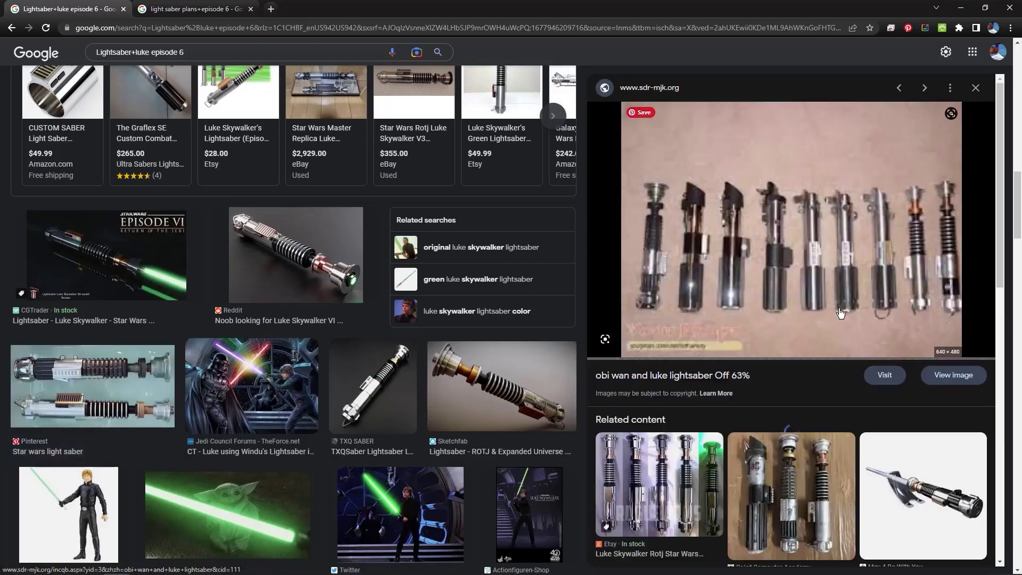
left_click(800, 511)
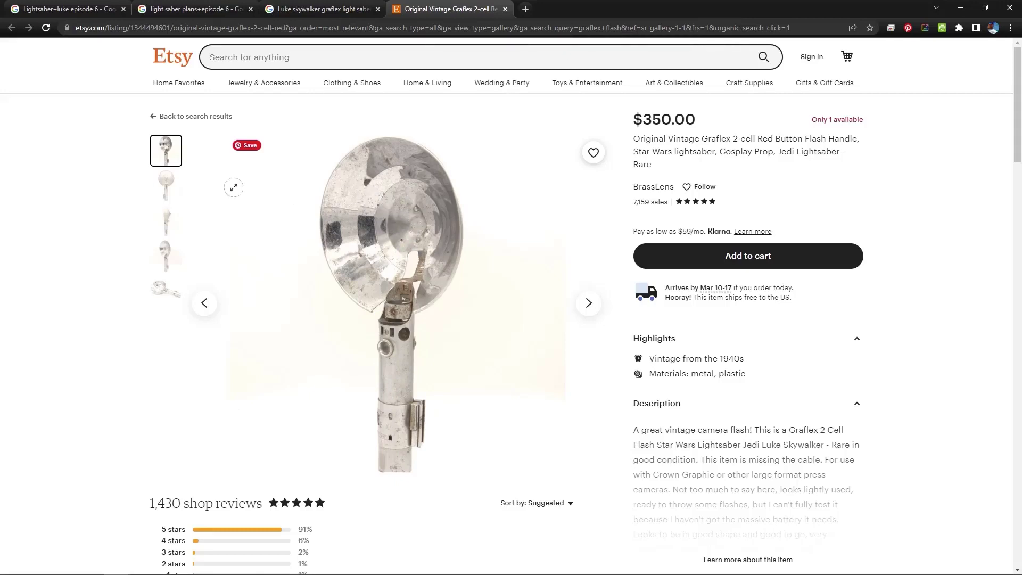
- View each Etsy Graflex flash photo, then go to the 'Luke skywalker graflex light saber' results
left_click(165, 184)
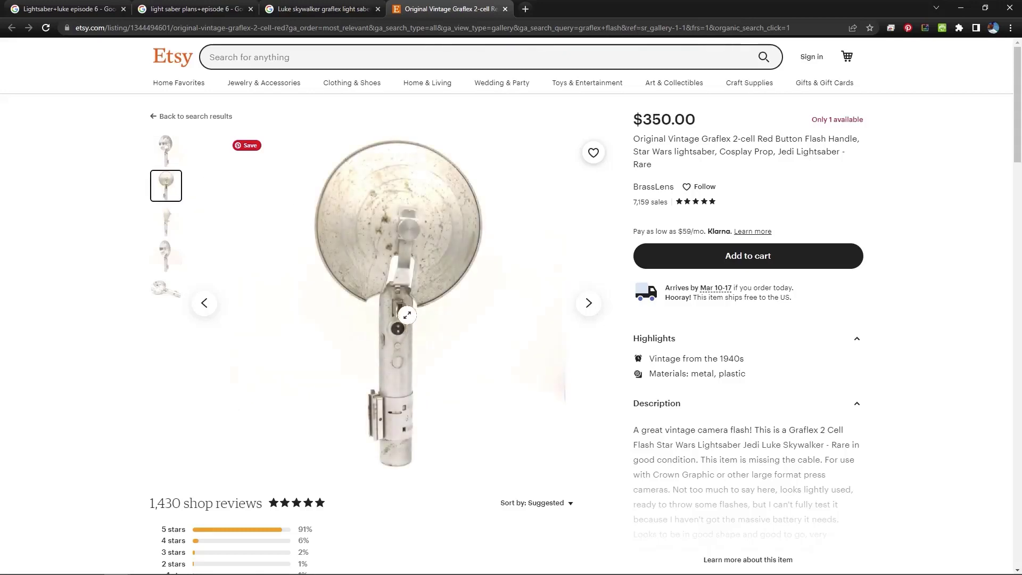
left_click(163, 219)
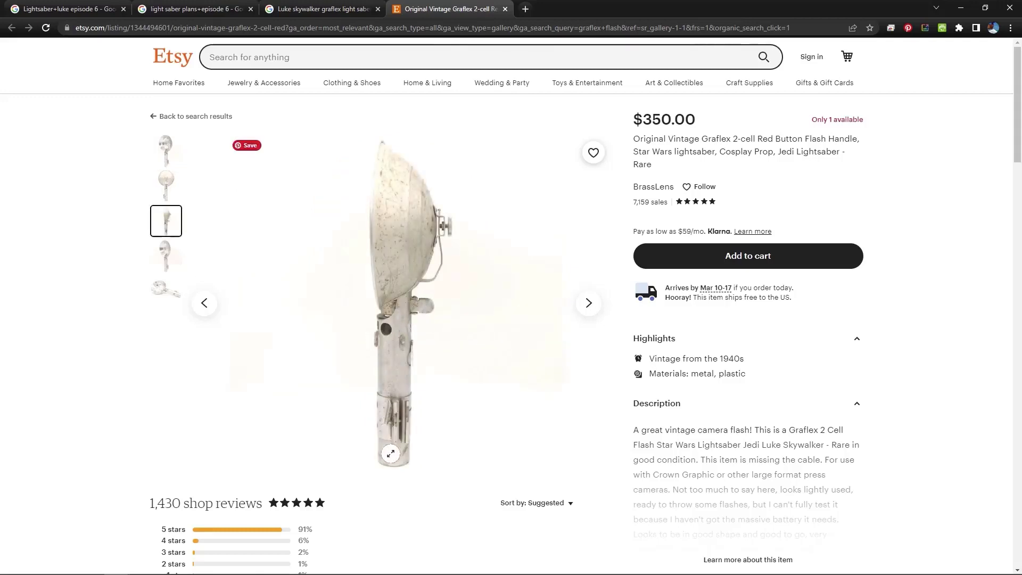
left_click(171, 264)
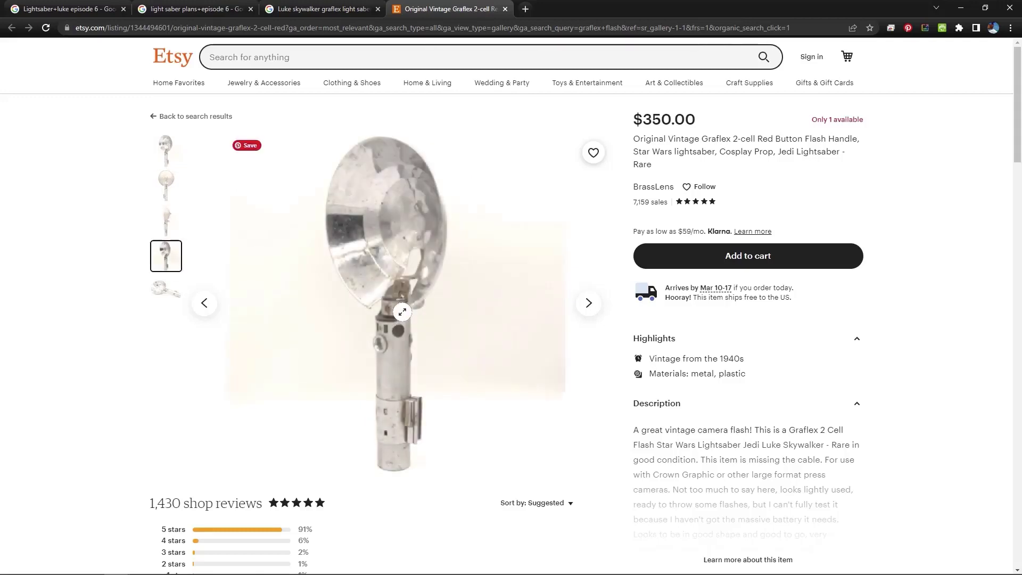
left_click(164, 290)
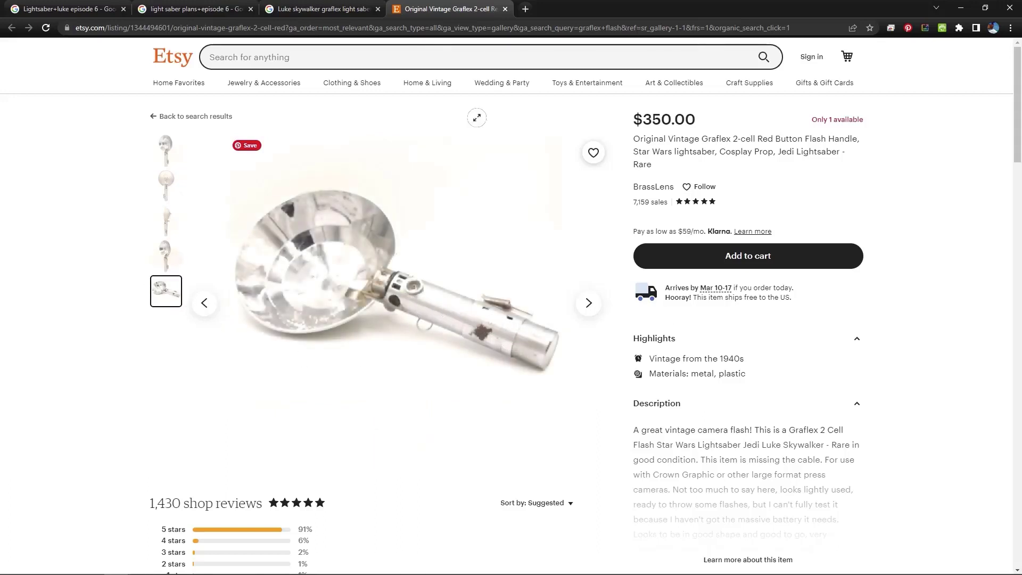
left_click(298, 9)
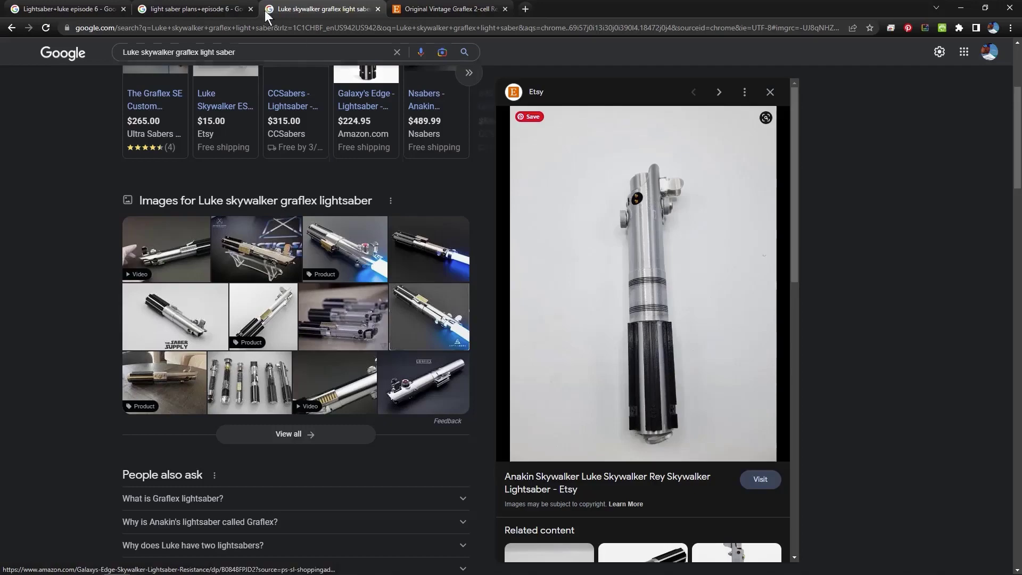
- Recheck and reload the 'Lightsaber+luke episode 6' results, then go to 'light saber plans+episode 6'
left_click(72, 10)
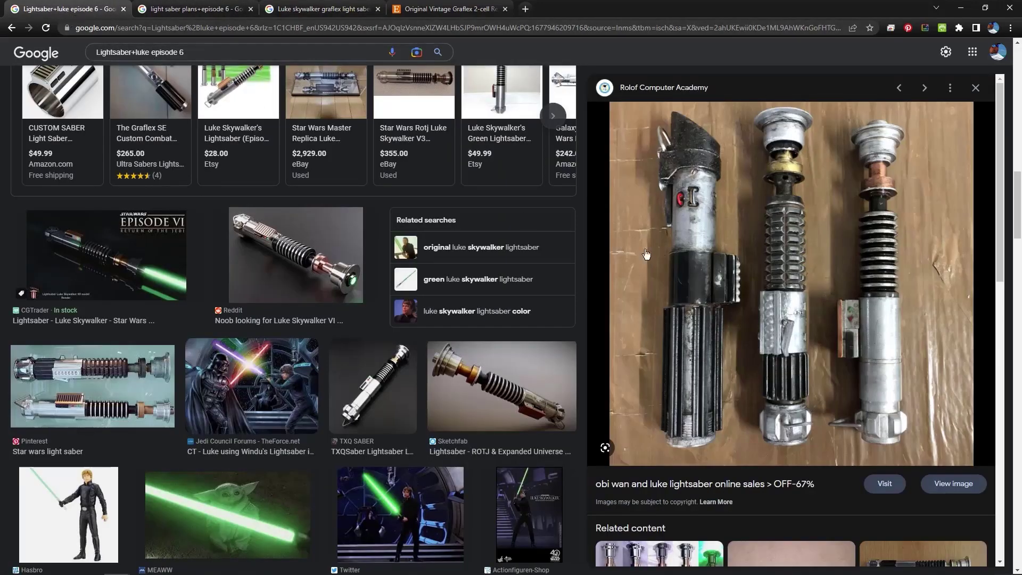
scroll(582, 299, "down", 2)
scroll(583, 299, "up", 5)
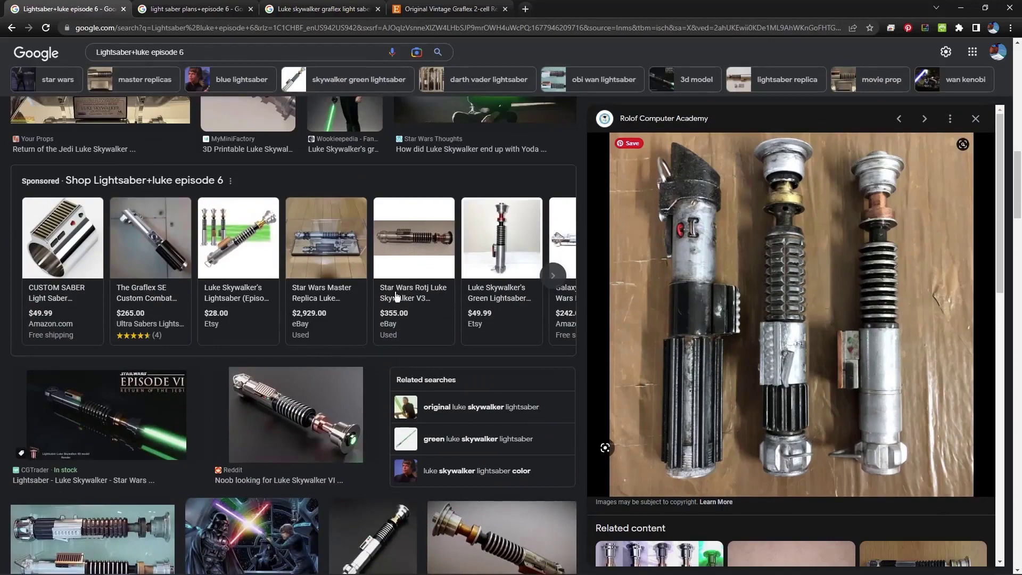
scroll(377, 295, "up", 10)
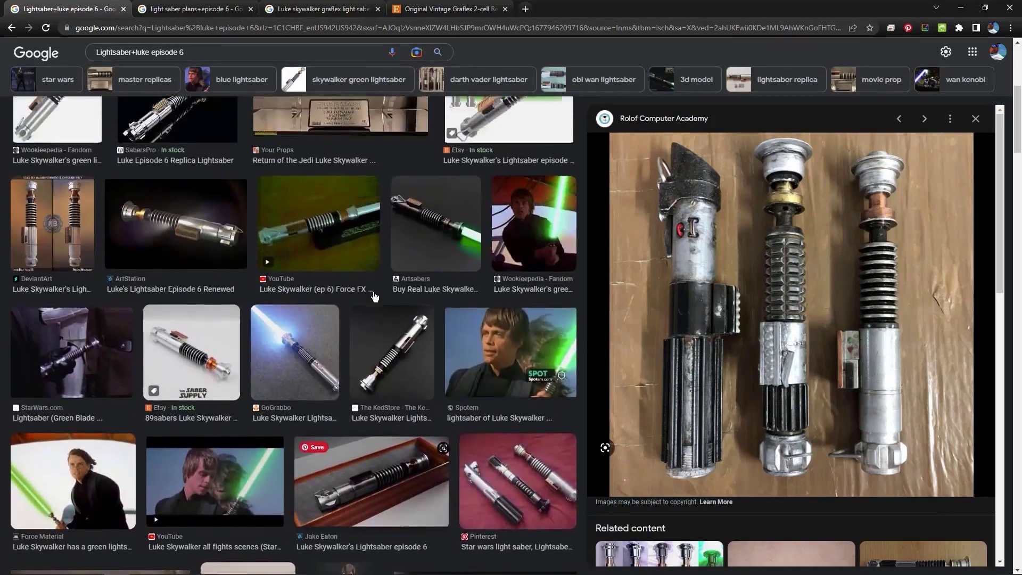
scroll(375, 297, "up", 6)
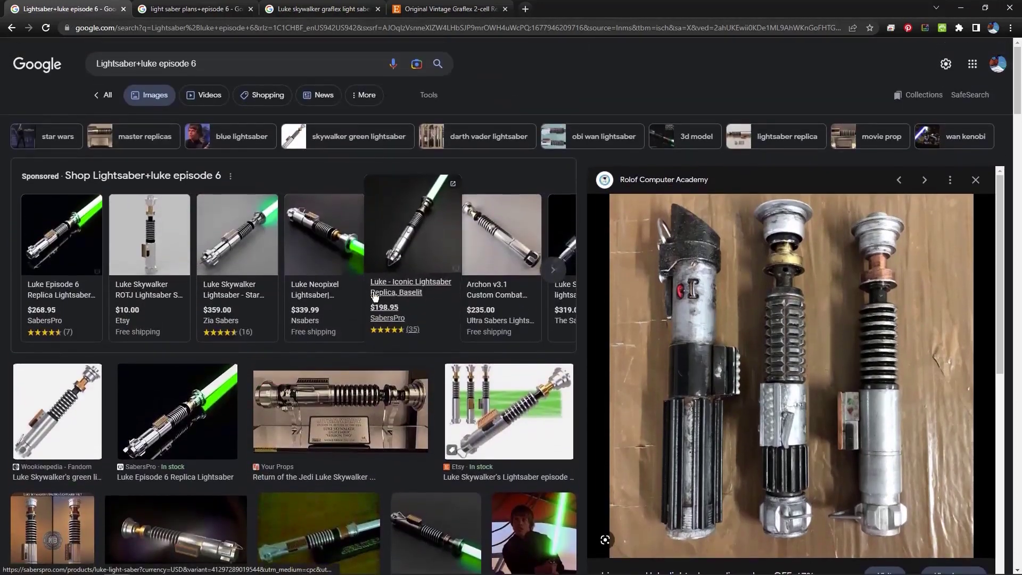
scroll(375, 296, "down", 2)
scroll(372, 285, "up", 1)
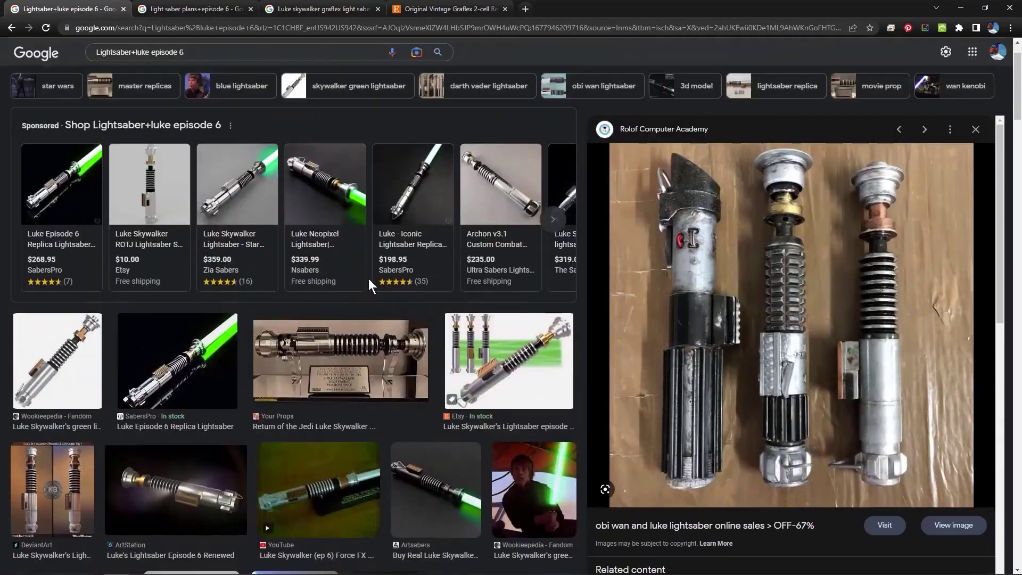
left_click(47, 28)
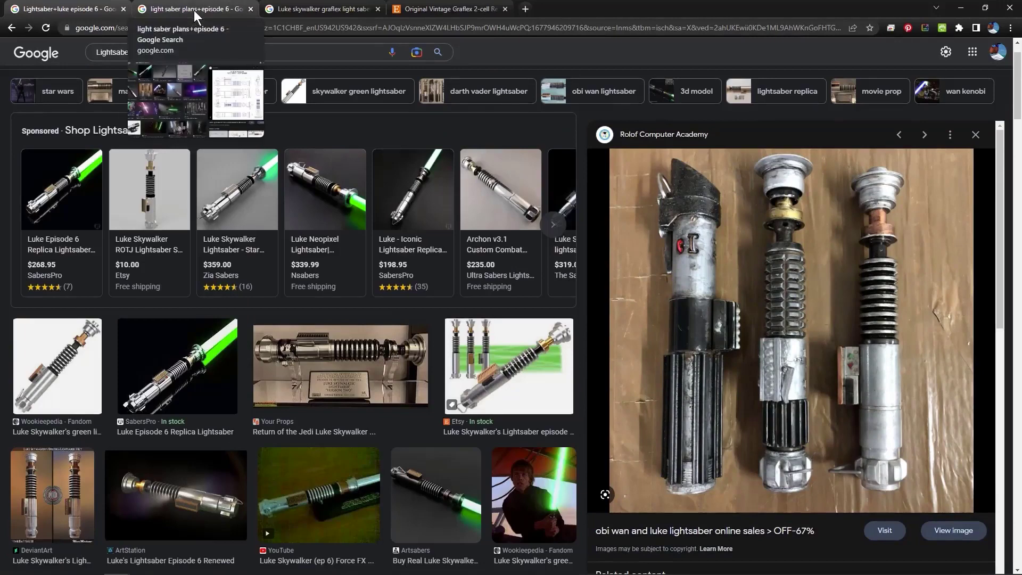
left_click(195, 13)
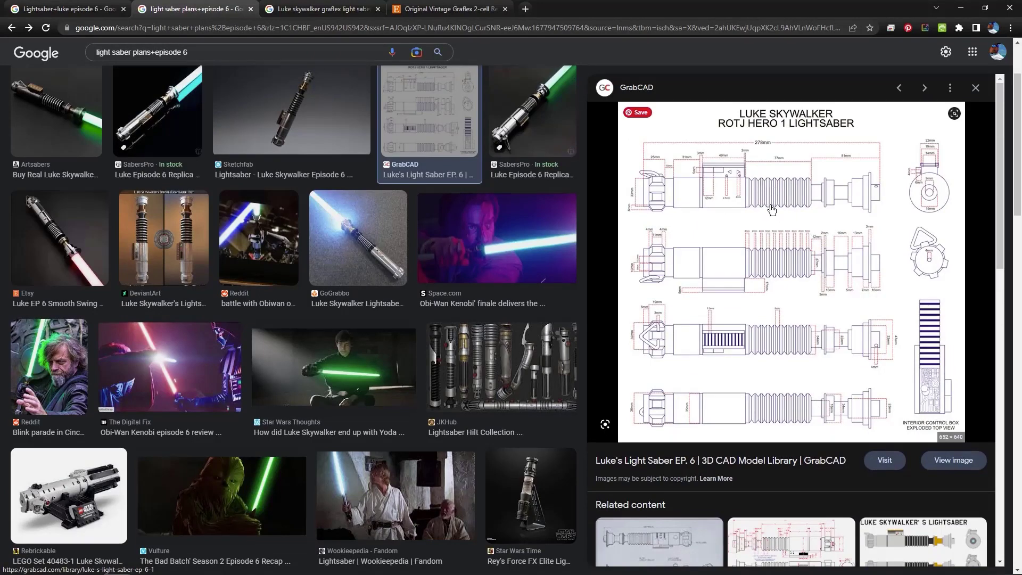
- Choose Save image as for the GrabCAD blueprint preview and reposition the Save As dialog
right_click(767, 175)
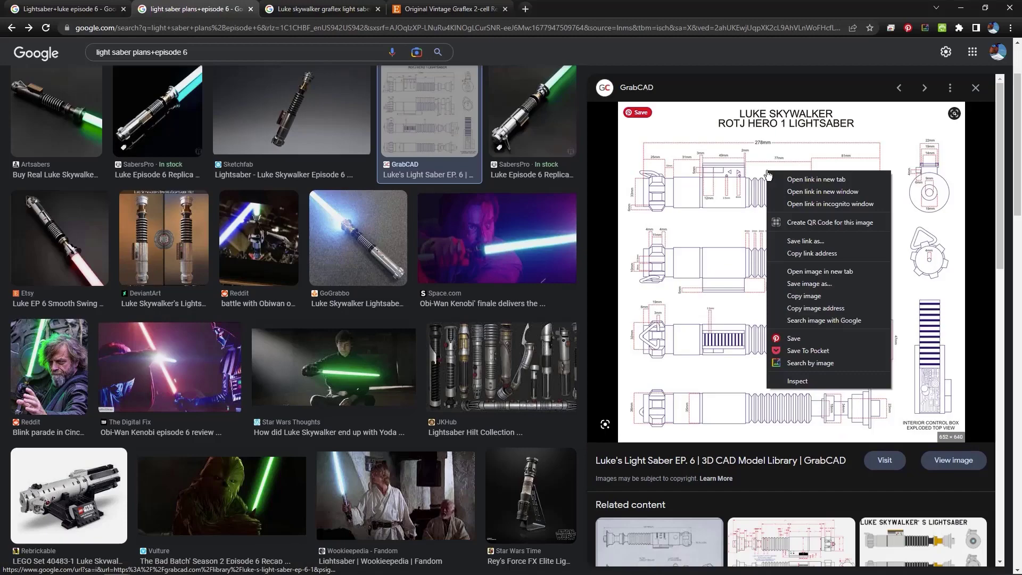
left_click(832, 285)
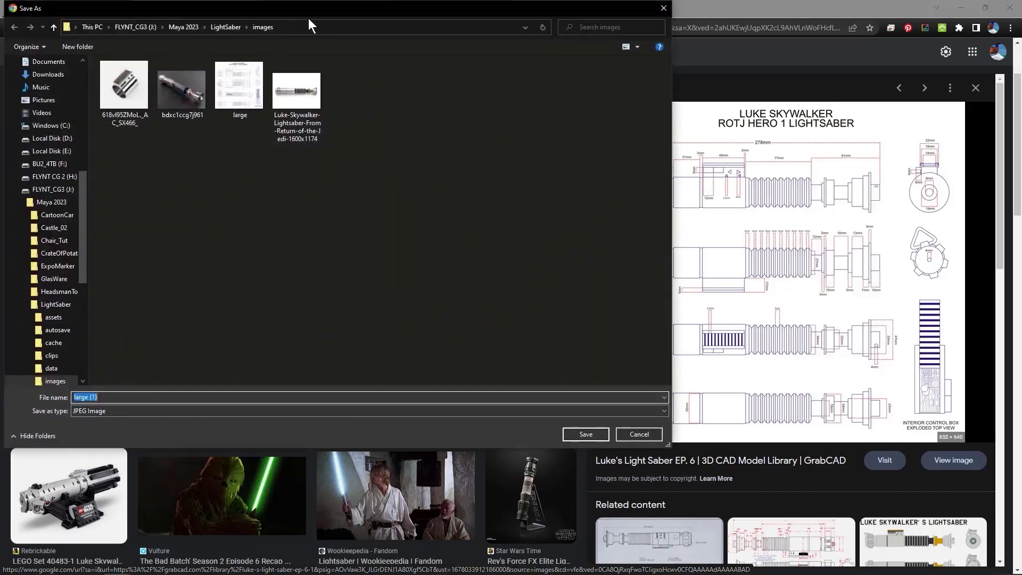
left_click_drag(308, 18, 342, 48)
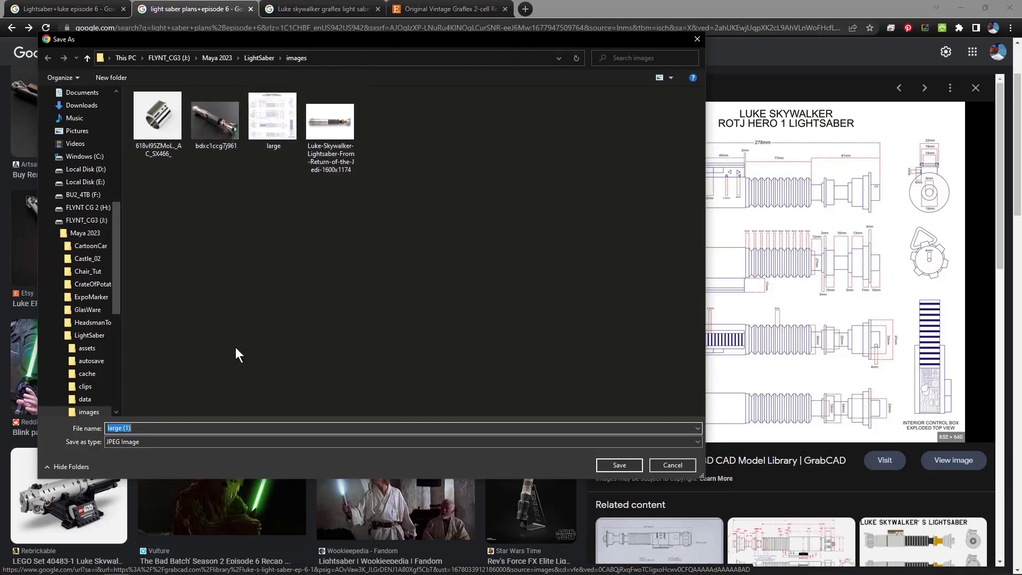
- Save the blueprint as 'large (1)', then open Maya's File > Project Window
left_click(620, 465)
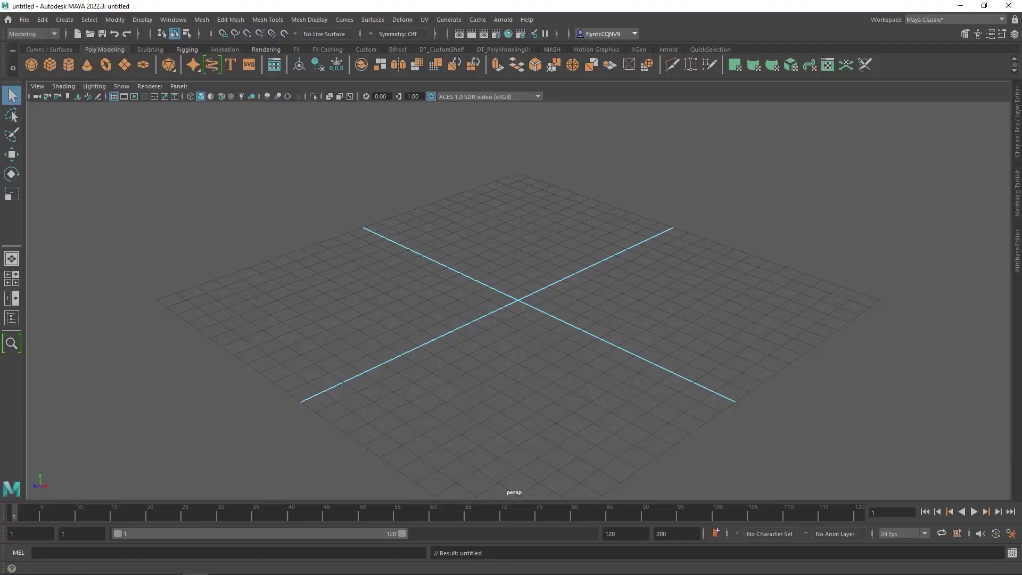
left_click(22, 23)
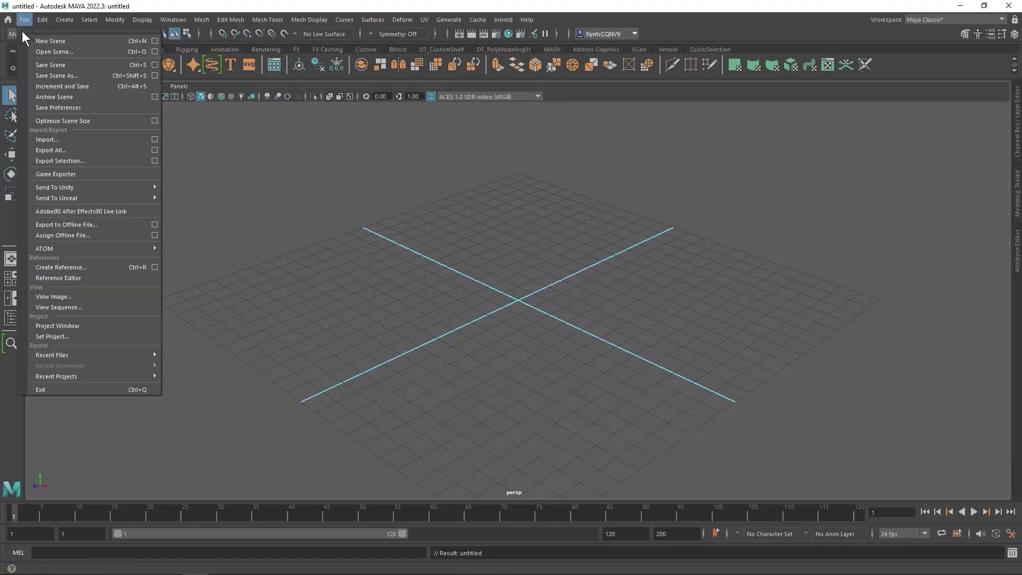
left_click(76, 327)
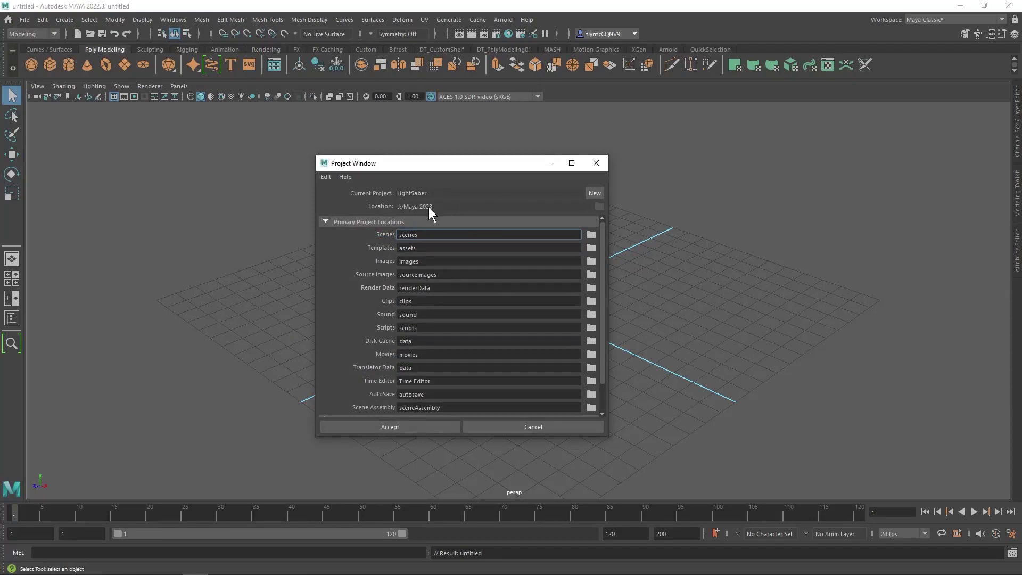
- Close the Project Window and browse Explorer to FLYNT_CG3 > Maya 2023 > LightSaber > images
left_click(538, 428)
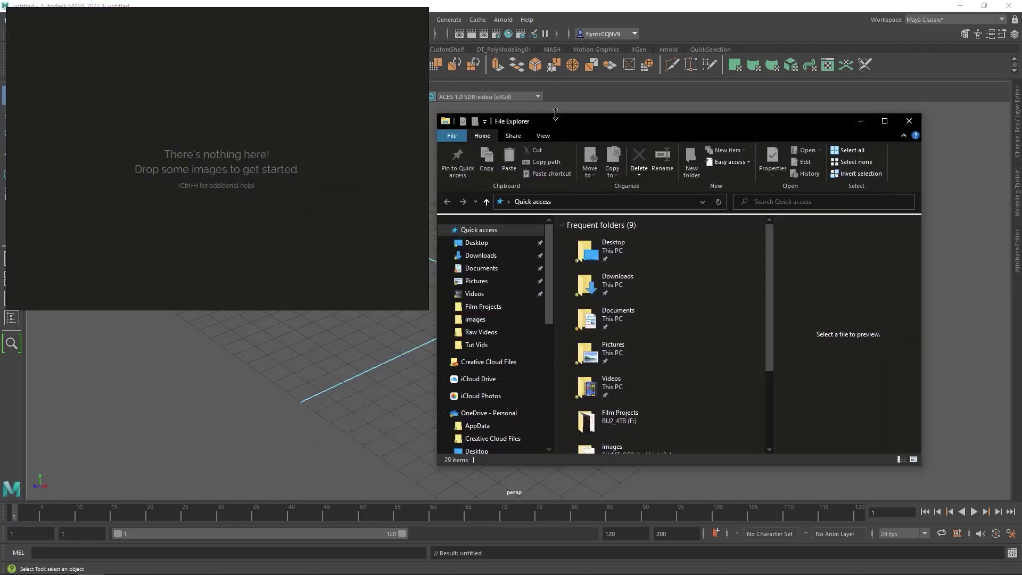
left_click_drag(621, 120, 626, 90)
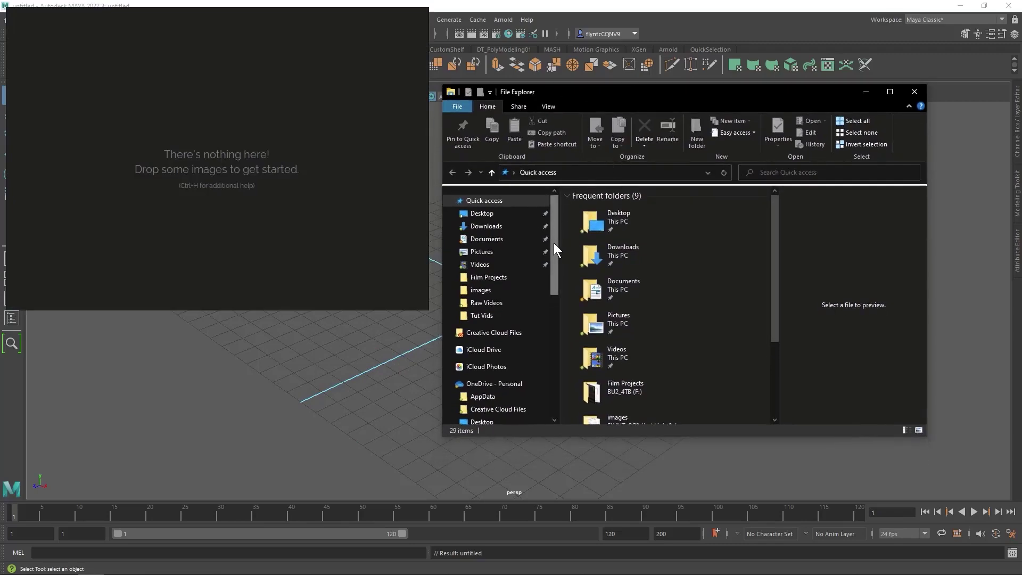
left_click_drag(553, 243, 564, 373)
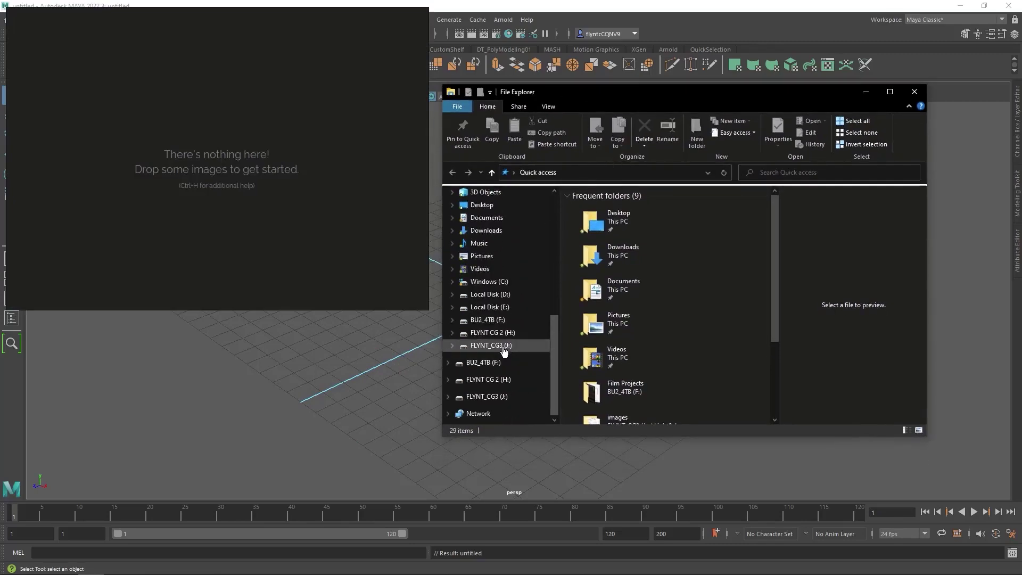
left_click(477, 347)
scroll(631, 291, "down", 20)
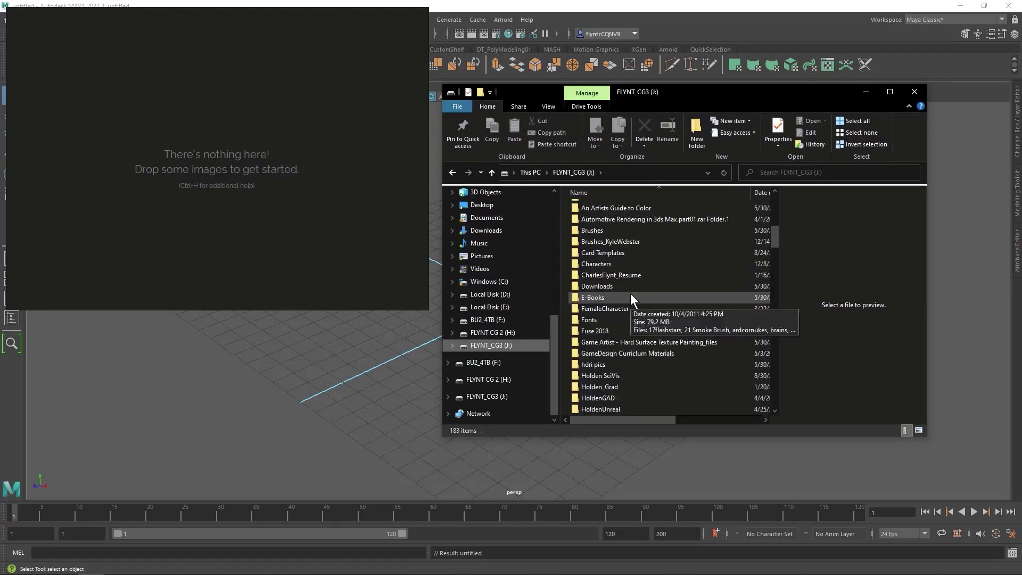
double_click(595, 282)
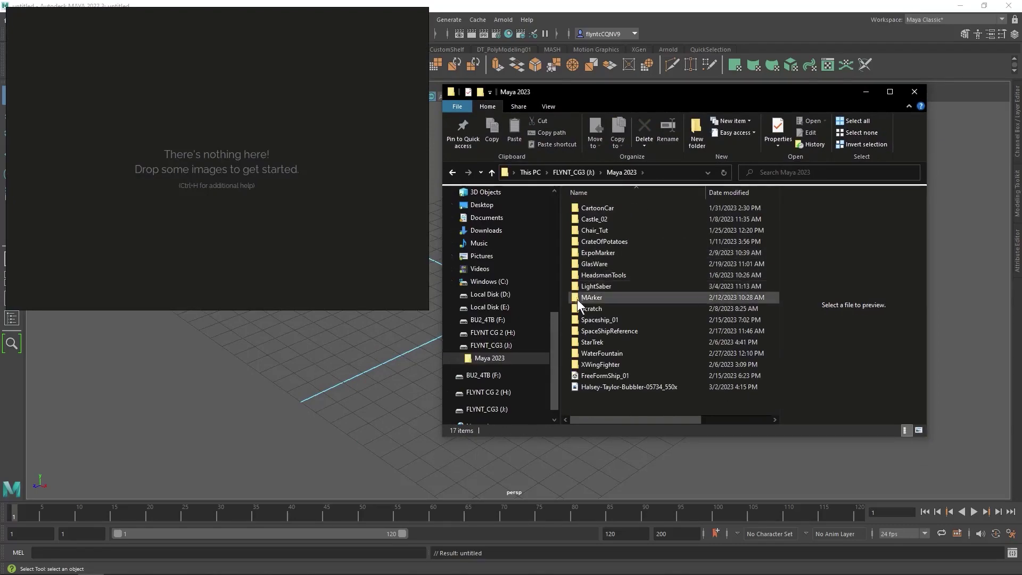
double_click(575, 286)
double_click(580, 263)
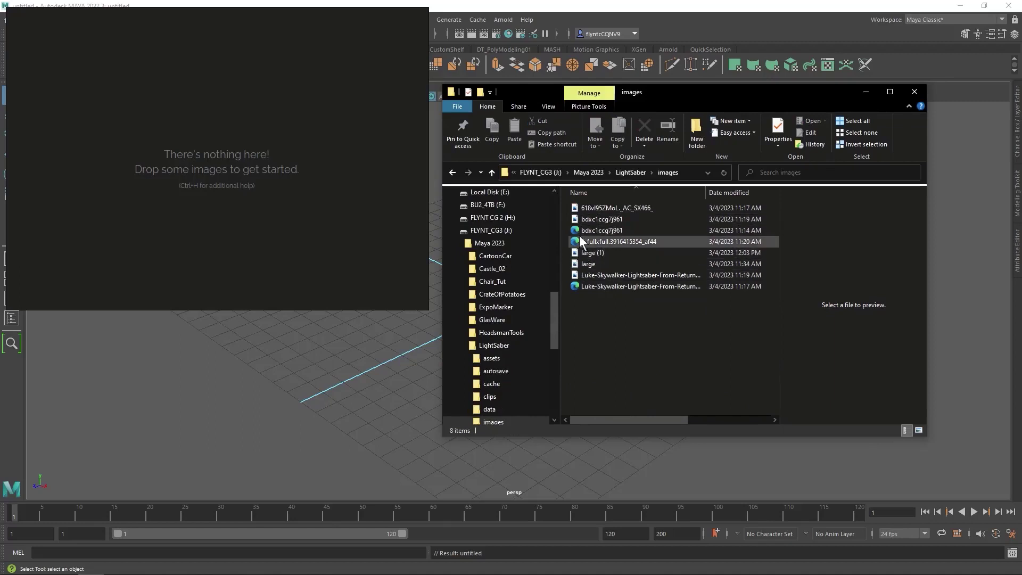
- Drag five references onto the PureRef board: lightsaber photos and both blueprints
left_click_drag(596, 208, 187, 127)
left_click_drag(585, 220, 296, 174)
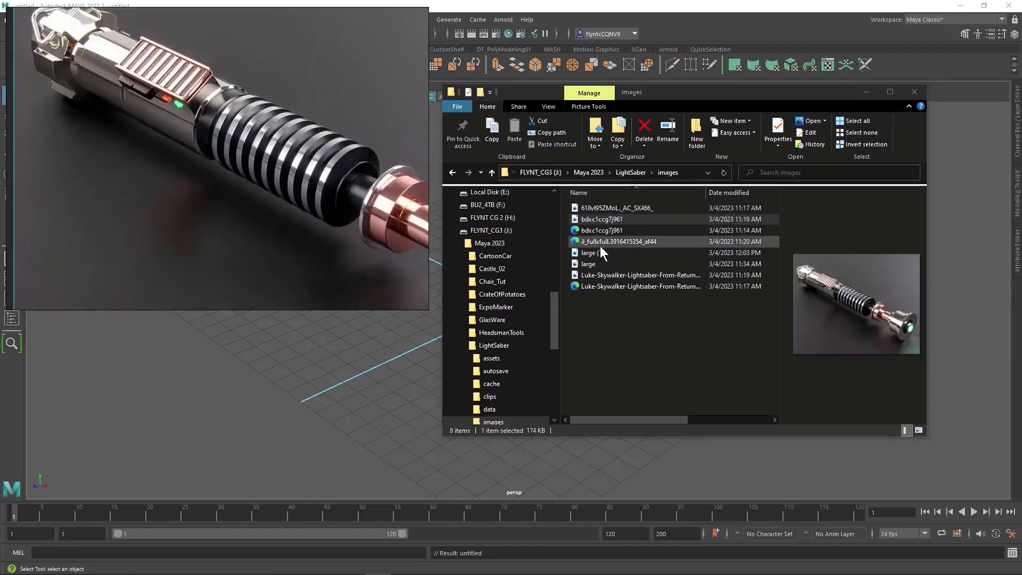
left_click_drag(586, 251, 228, 239)
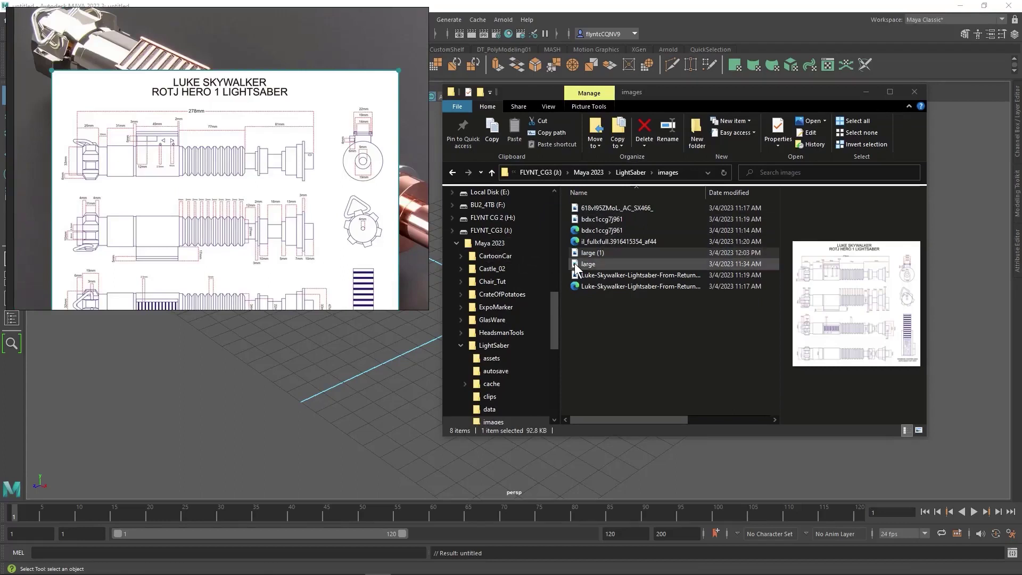
left_click_drag(574, 263, 182, 218)
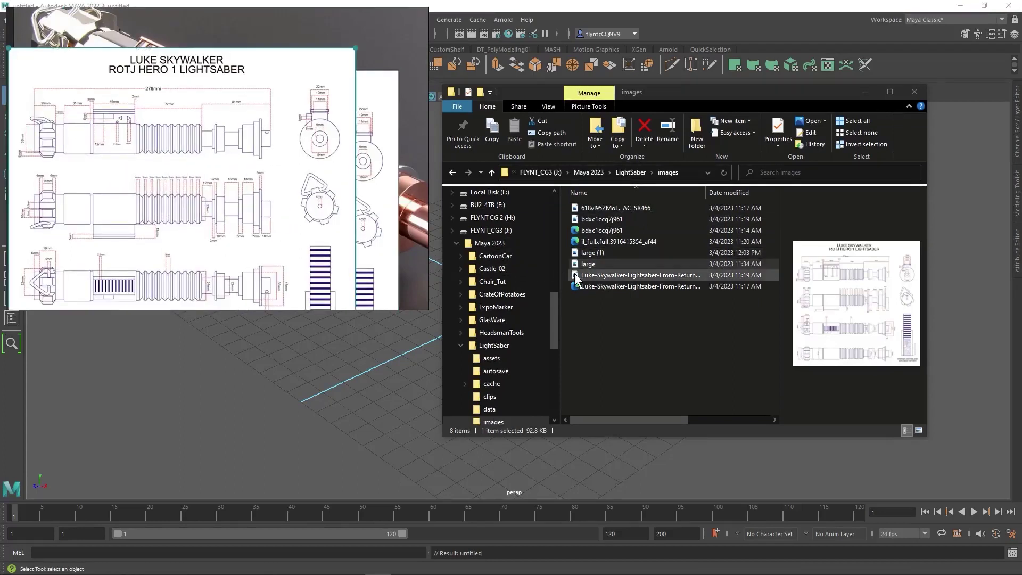
left_click_drag(574, 274, 263, 189)
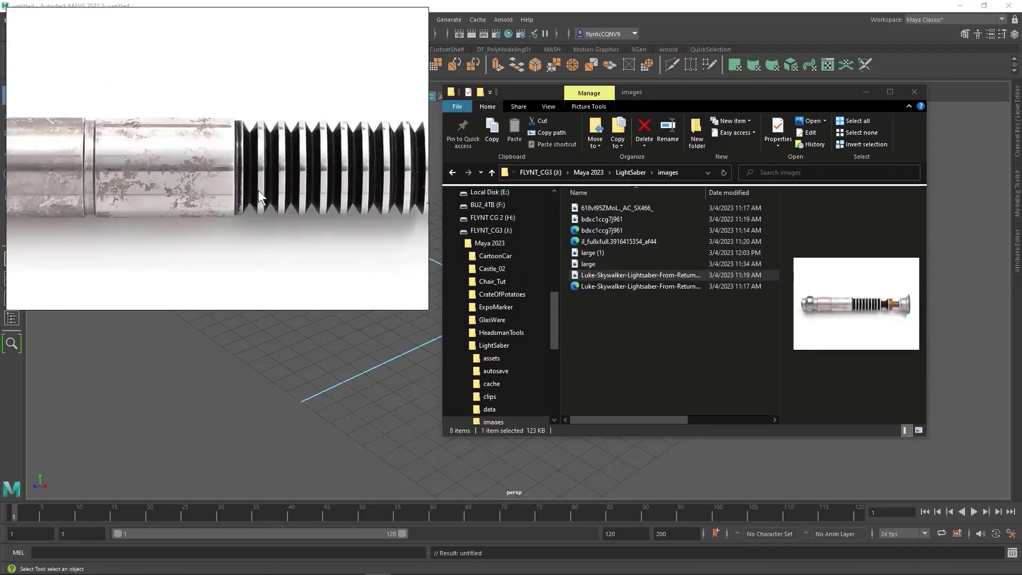
scroll(257, 196, "down", 5)
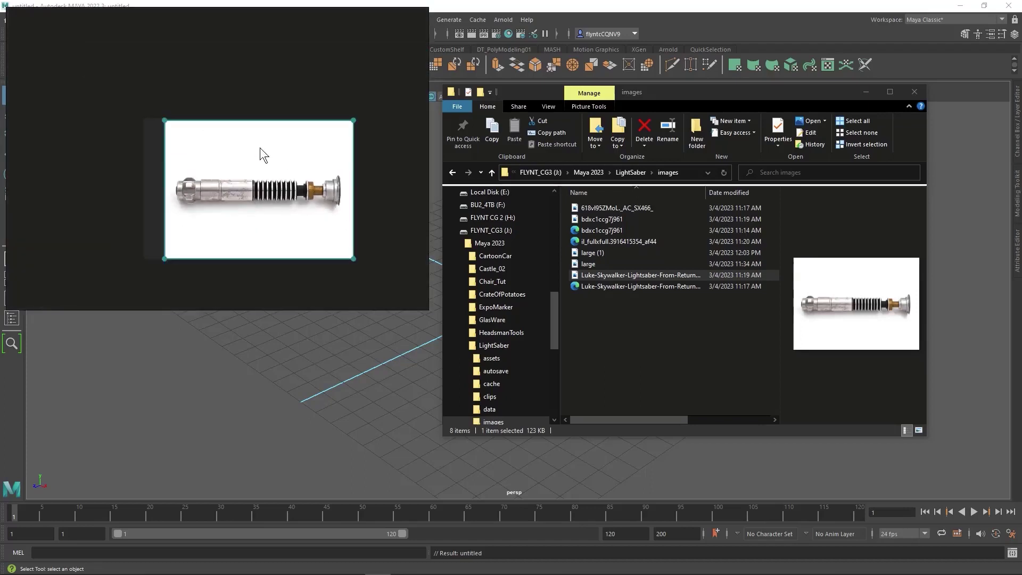
- Spread the images out, dark photo top-right, and enlarge the emitter close-up
left_click_drag(259, 149, 349, 69)
left_click_drag(254, 207, 139, 244)
left_click_drag(258, 241, 360, 255)
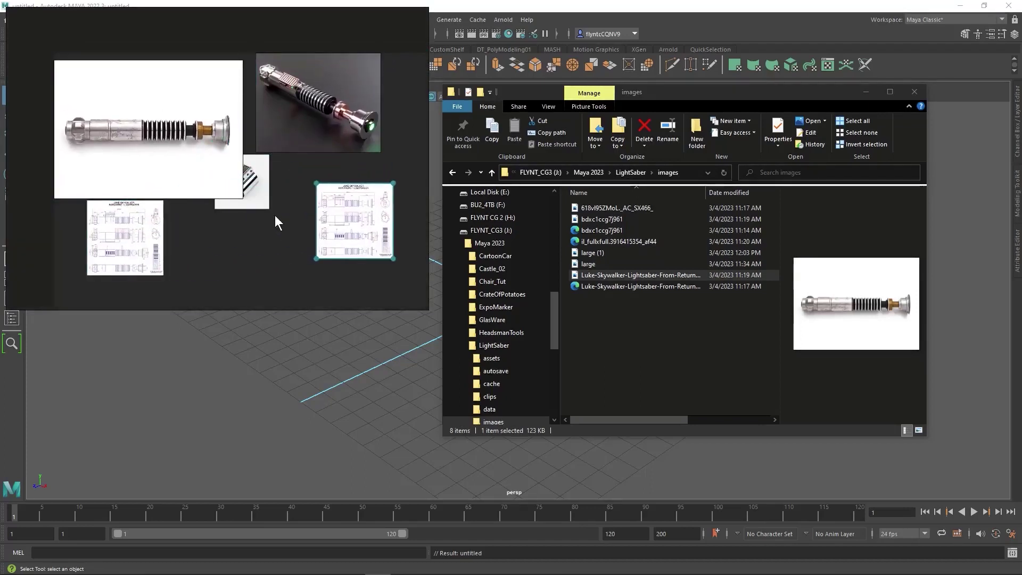
left_click_drag(266, 205, 251, 241)
left_click_drag(262, 197, 287, 176)
left_click_drag(287, 175, 251, 213)
left_click_drag(330, 116, 315, 131)
- Reposition and resize both blueprints beside the photos
left_click_drag(355, 207, 321, 178)
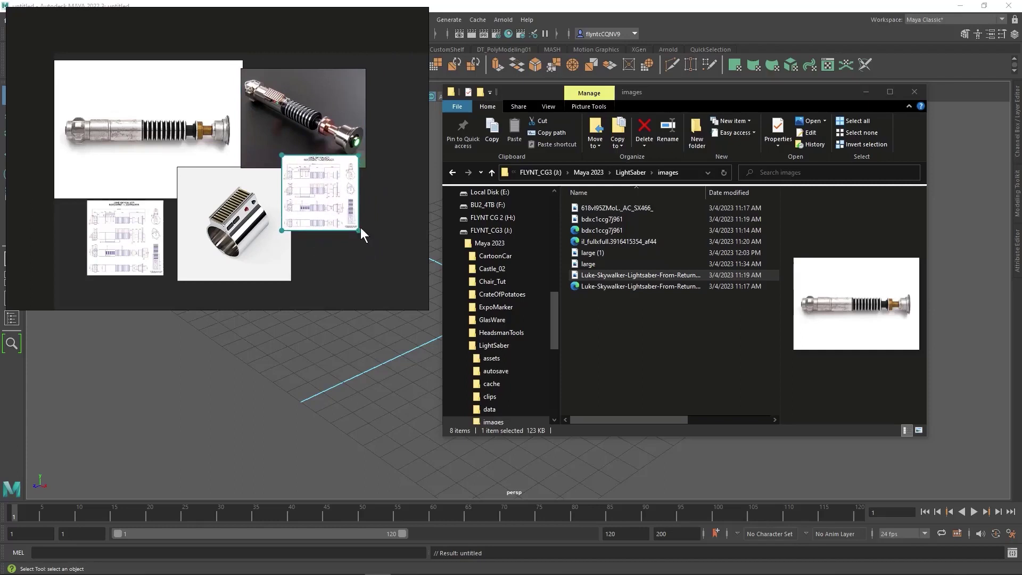
left_click_drag(358, 230, 418, 295)
left_click_drag(151, 239, 137, 245)
left_click_drag(153, 204, 212, 170)
left_click_drag(170, 200, 147, 219)
- Move Explorer aside, resize the PureRef window and centre the collage with nothing selected
left_click_drag(785, 98, 791, 129)
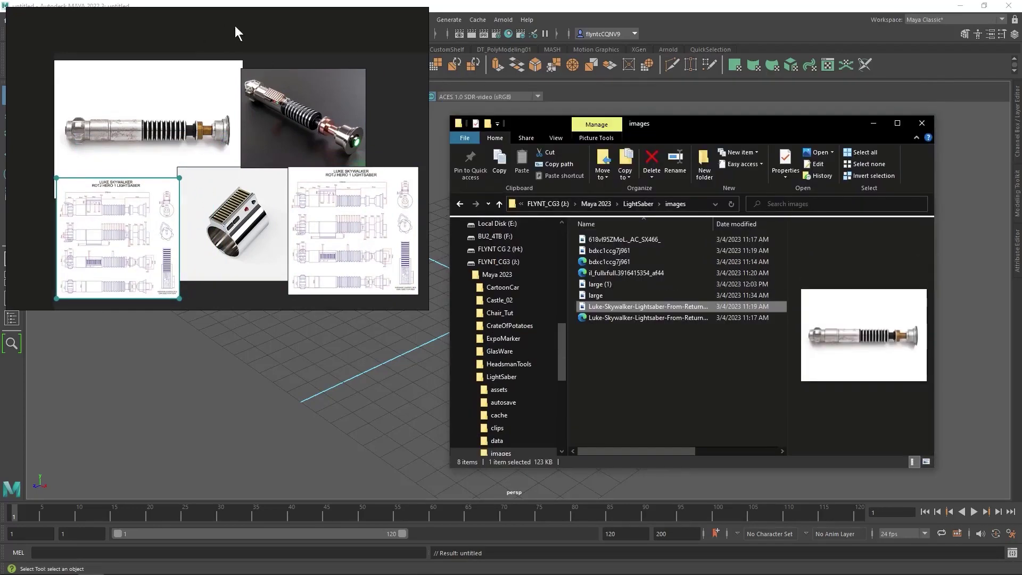
left_click_drag(427, 8, 392, 39)
scroll(259, 142, "down", 3)
scroll(260, 141, "up", 1)
scroll(260, 141, "up", 5)
scroll(207, 183, "up", 2)
scroll(254, 211, "down", 5)
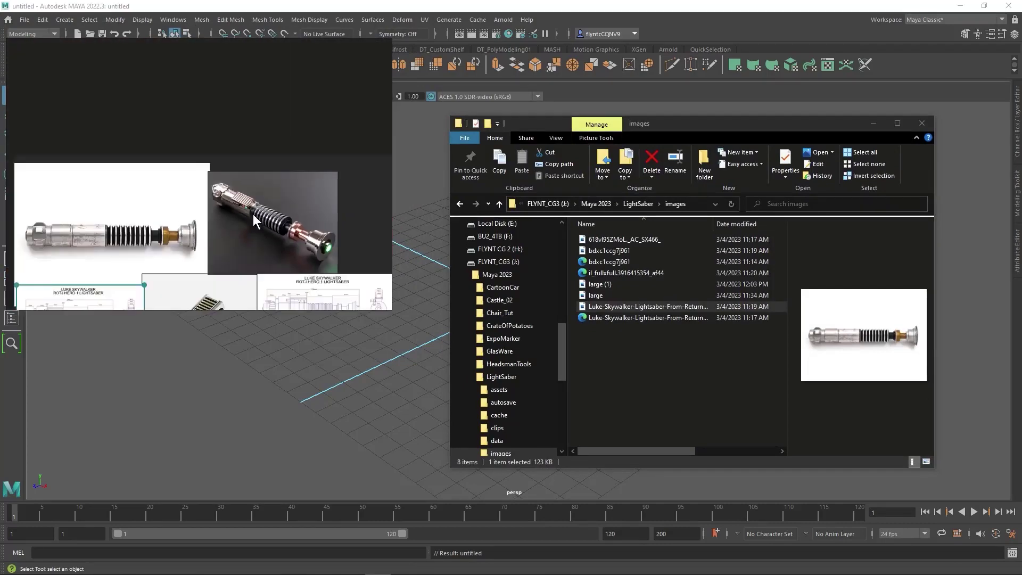
middle_click_drag(248, 128, 242, 113)
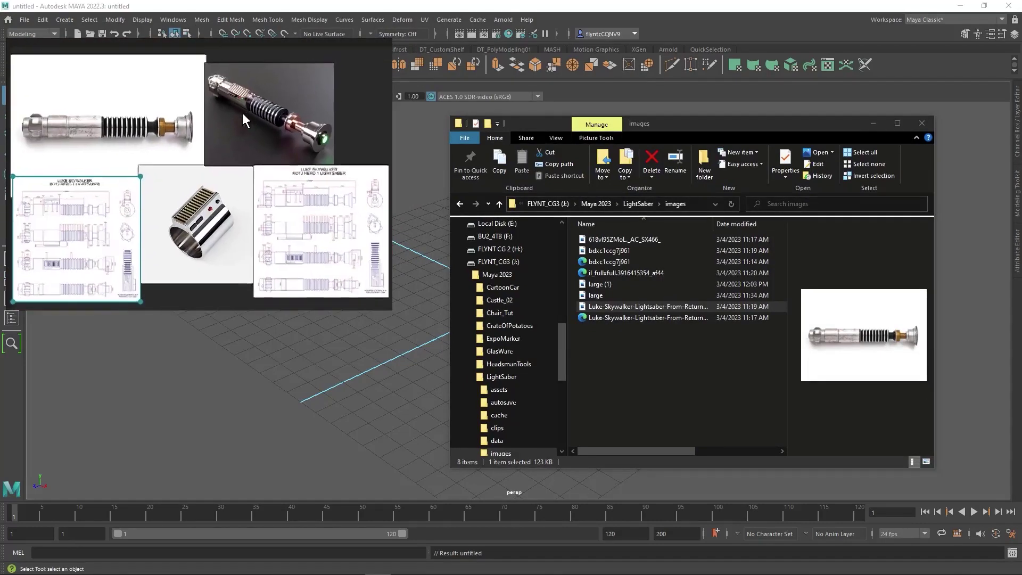
left_click(225, 46)
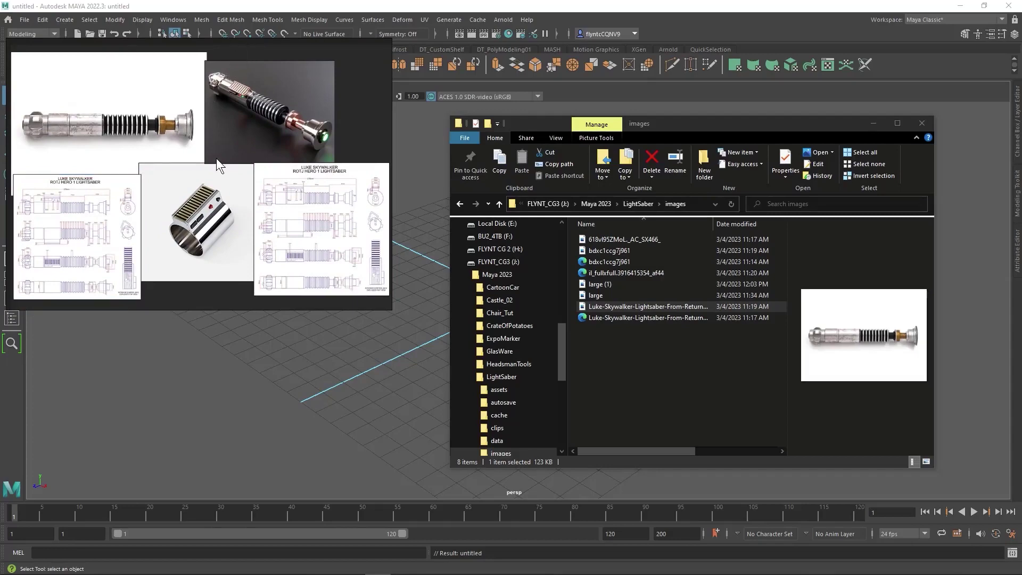
scroll(216, 158, "down", 2)
scroll(216, 158, "up", 3)
scroll(215, 157, "down", 2)
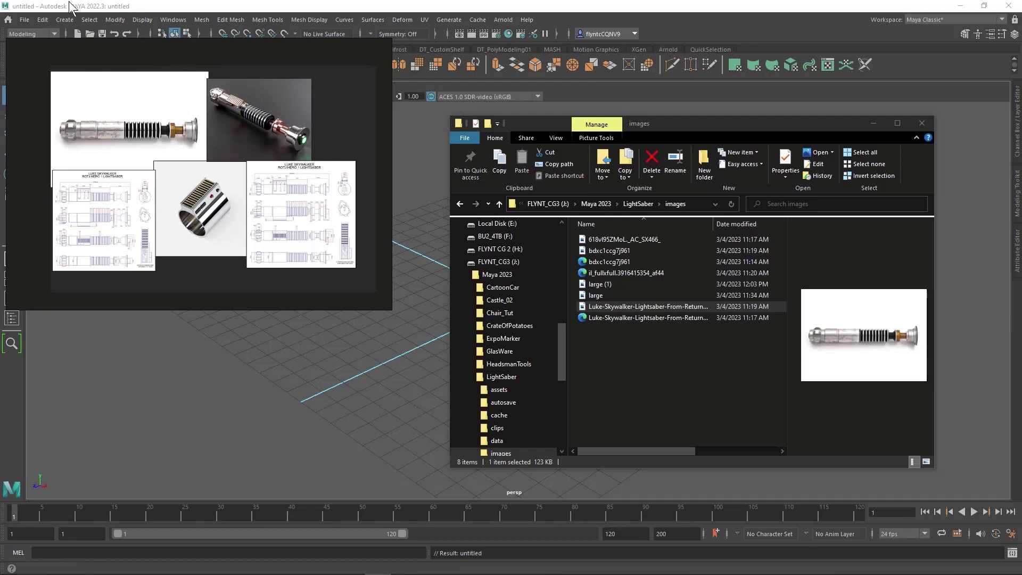
- Save the board from its Save menu as 'LightSaberReference' under LightSaber\images
right_click(175, 79)
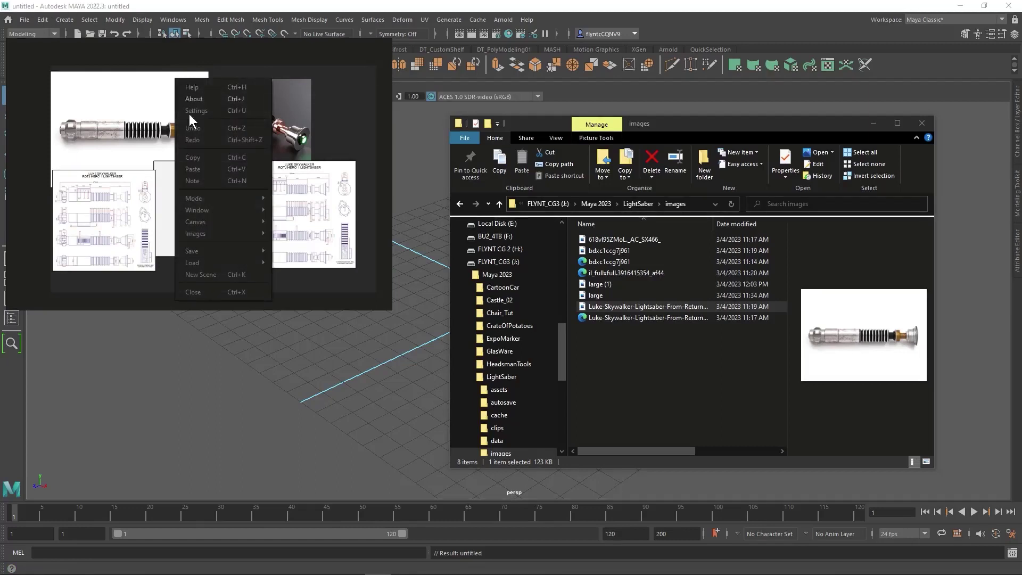
mouse_move(222, 251)
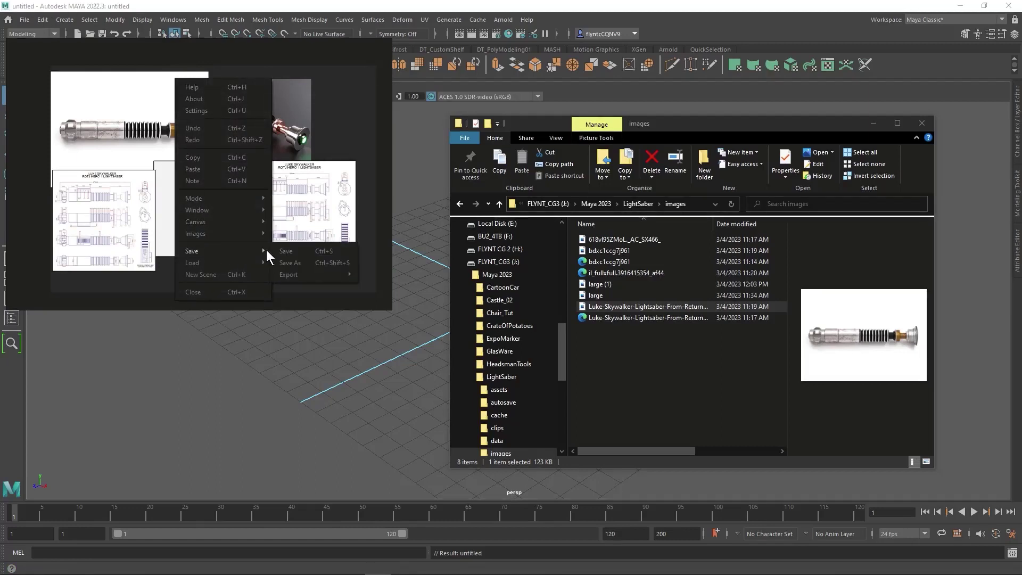
left_click(307, 261)
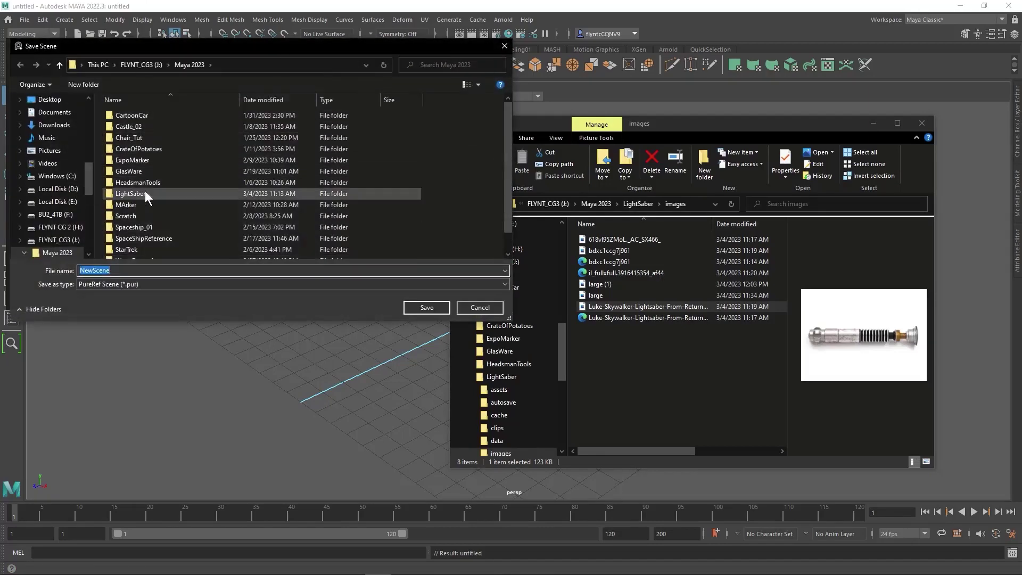
left_click(113, 194)
double_click(113, 191)
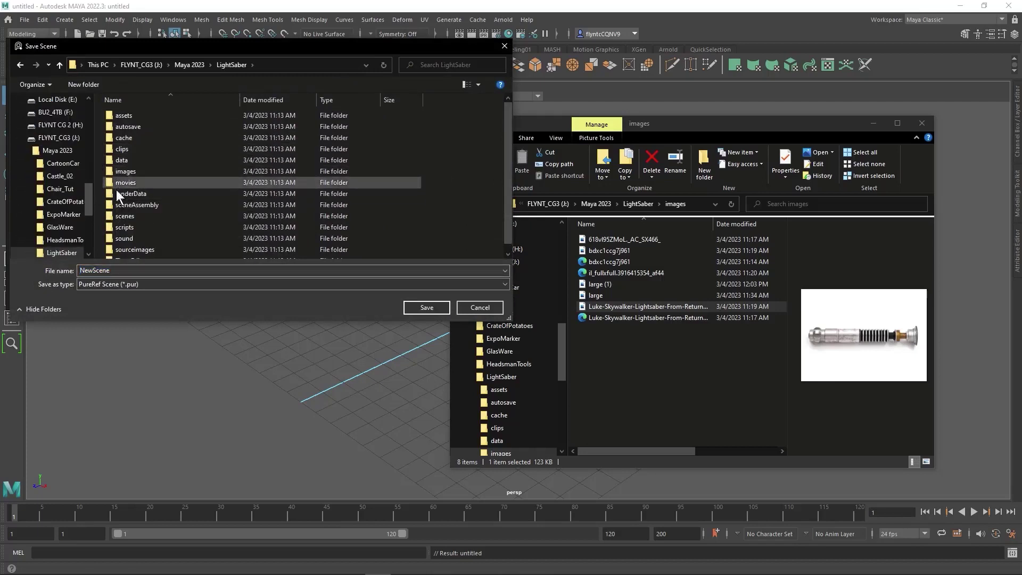
double_click(111, 174)
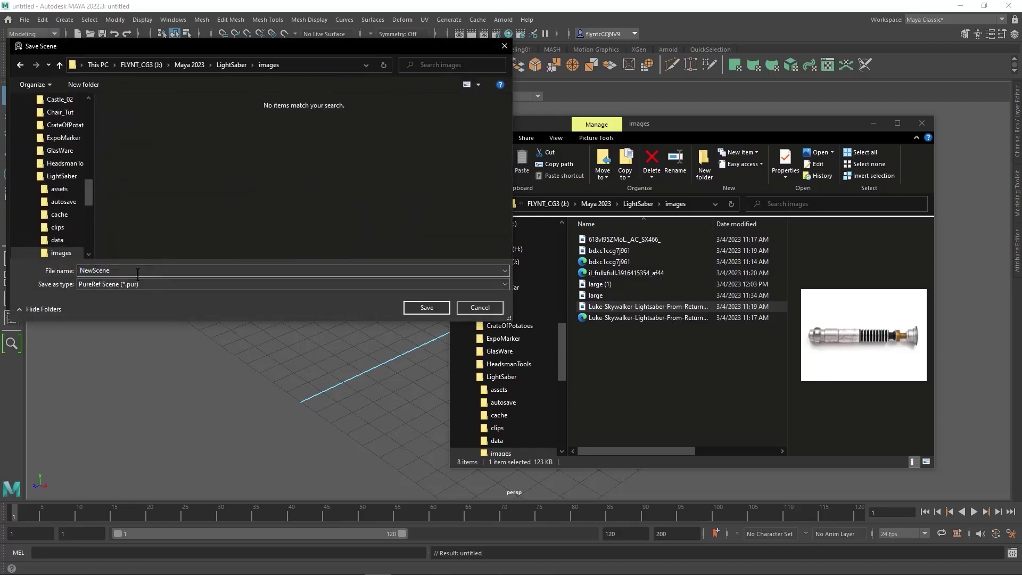
type("Light")
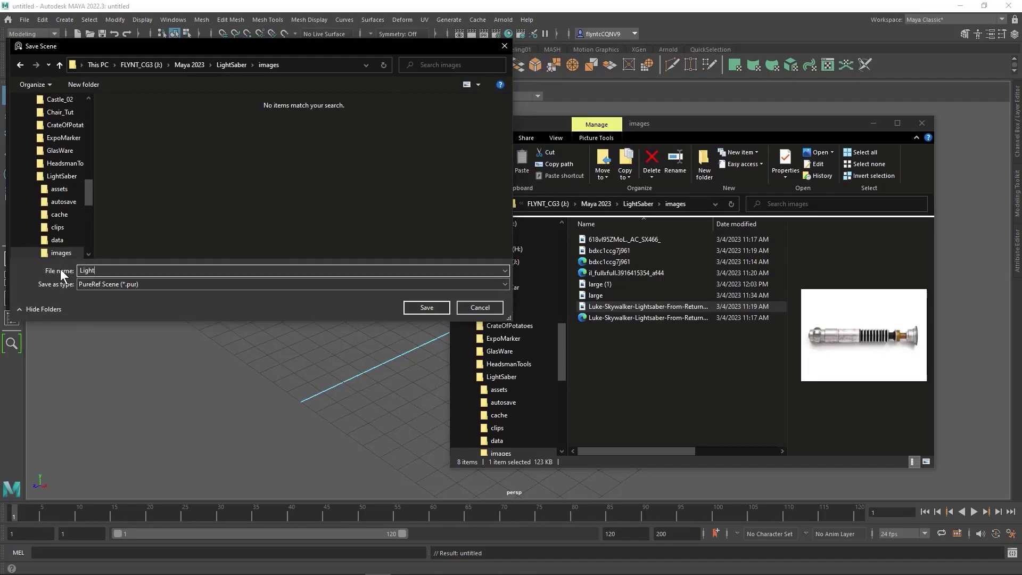
type("SaberReference")
left_click(425, 307)
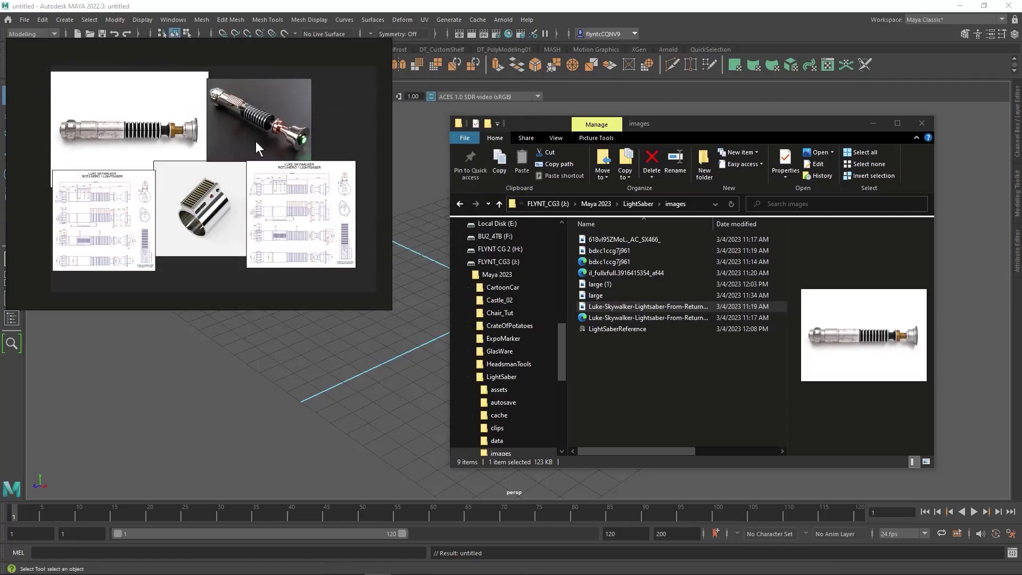
- Uncheck the board's Mode > Always On Top option
right_click(210, 67)
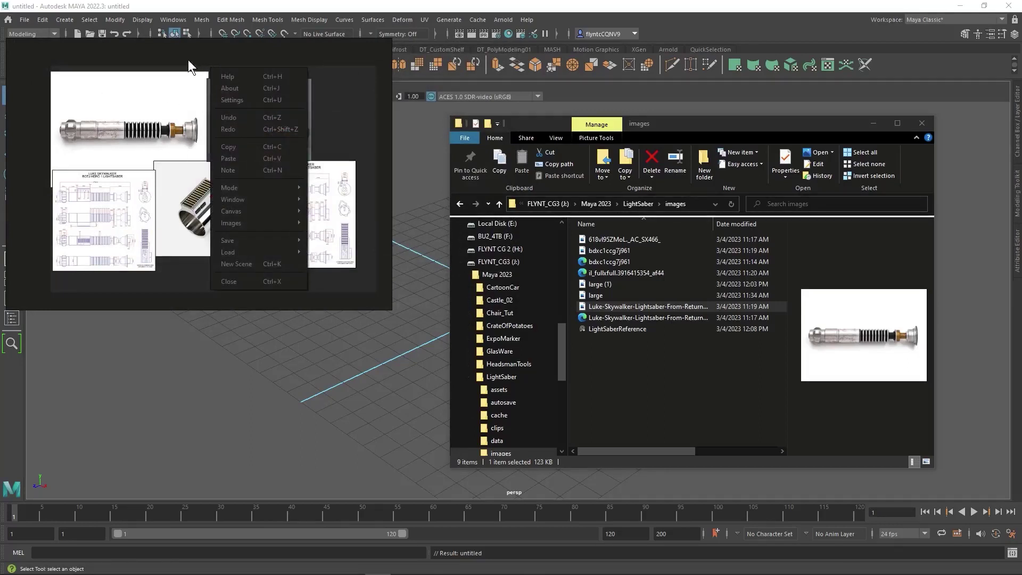
left_click(188, 60)
right_click(188, 61)
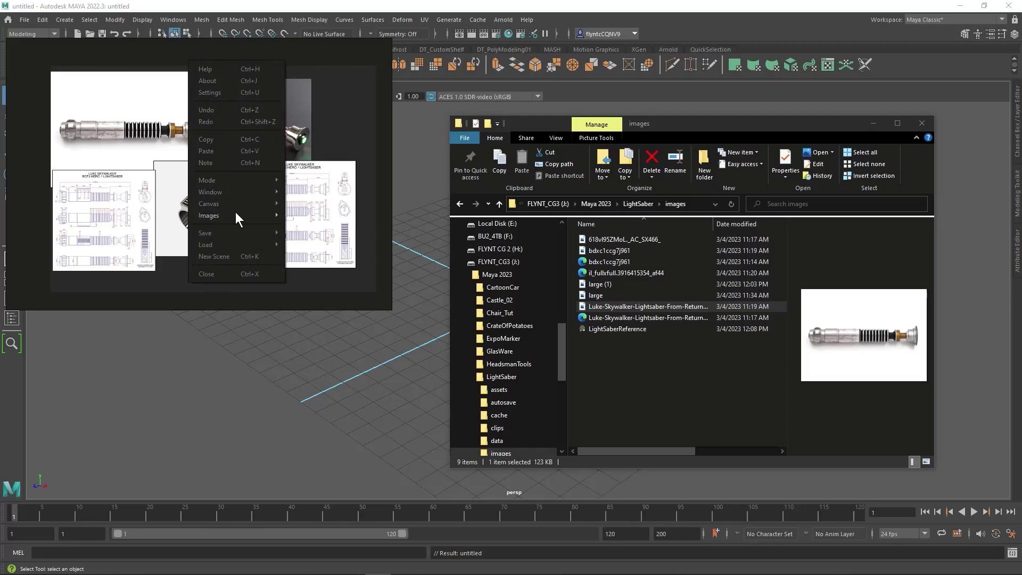
mouse_move(238, 182)
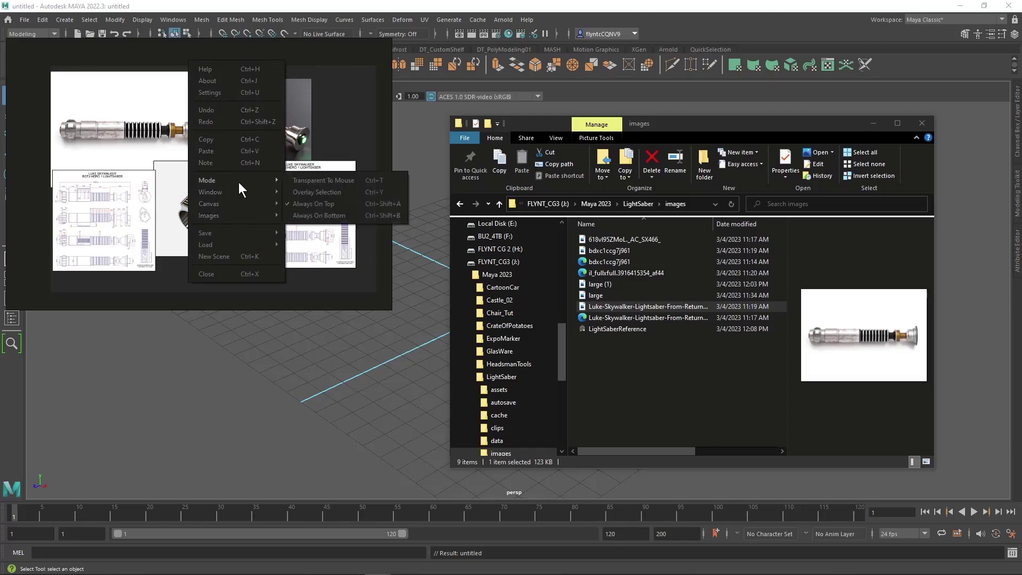
left_click(333, 206)
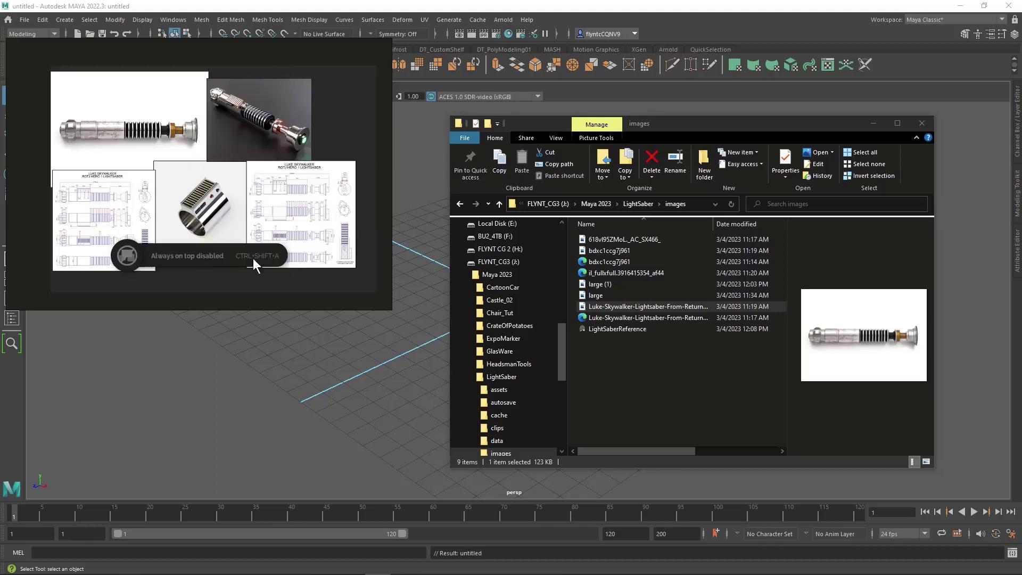
- Bring the Maya window in front of the reference board
left_click(602, 11)
key("alt")
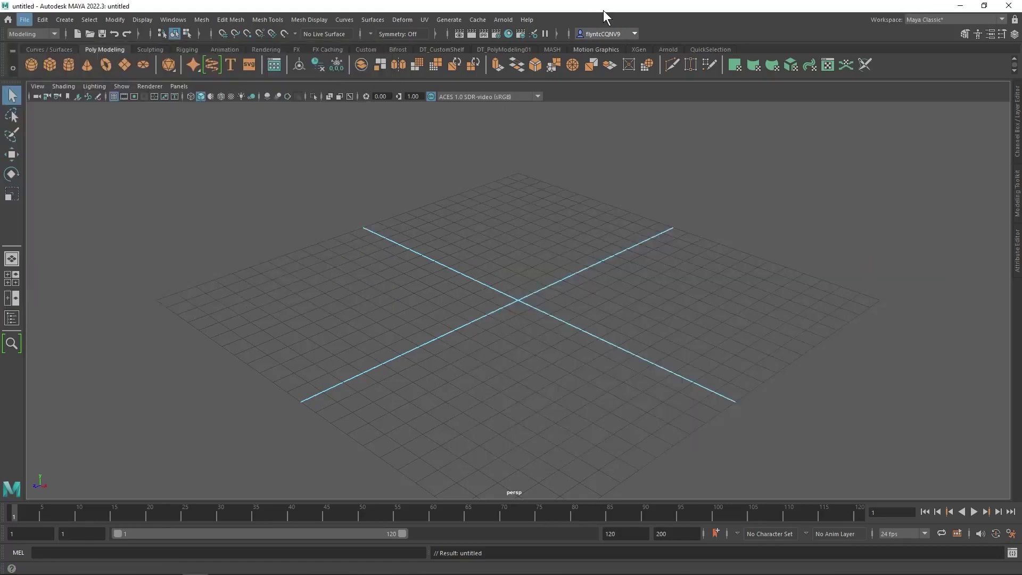
key("alt")
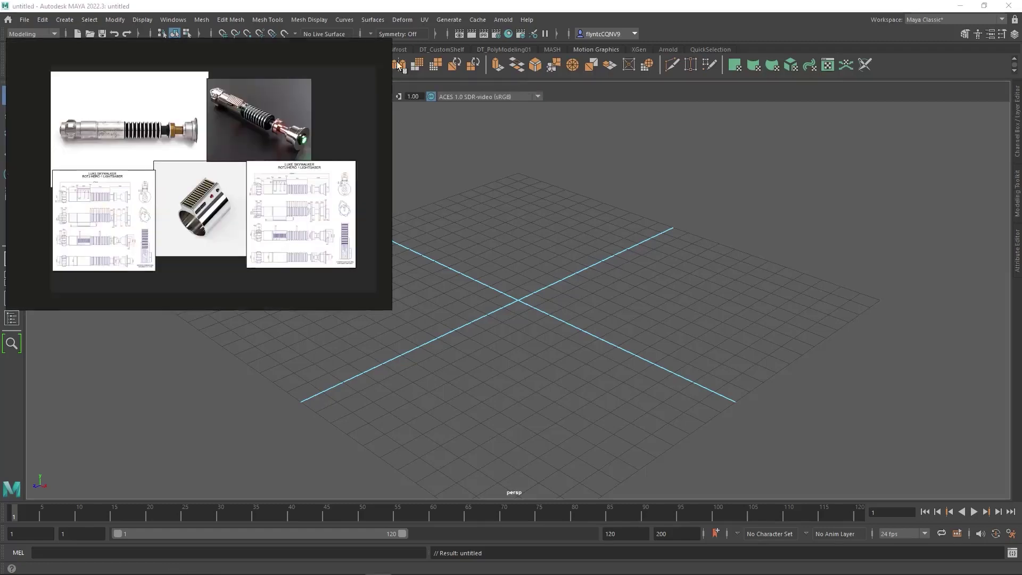
- Re-enable Mode > Always On Top for the board and drag it off the Maya workspace
right_click(202, 56)
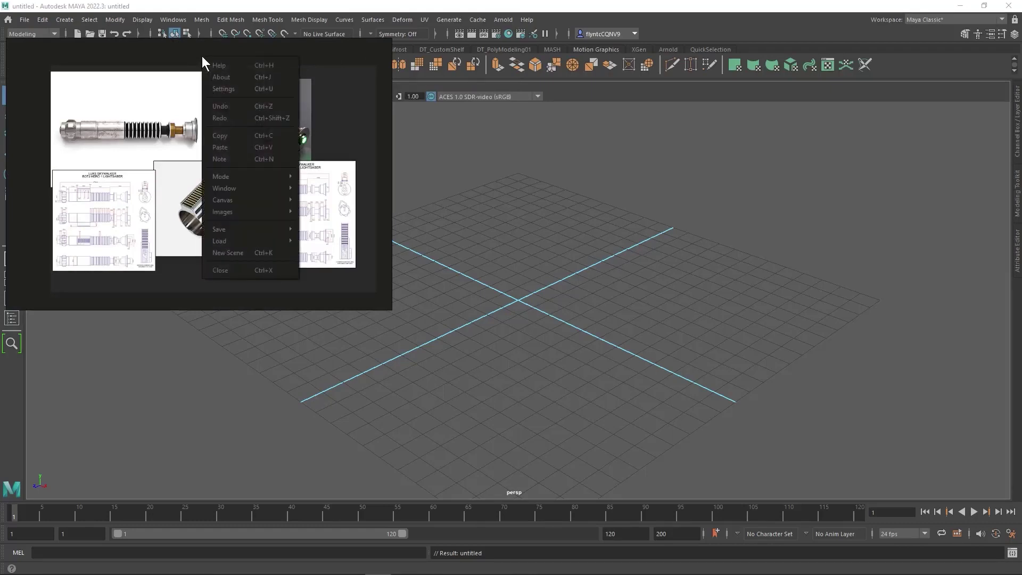
mouse_move(247, 229)
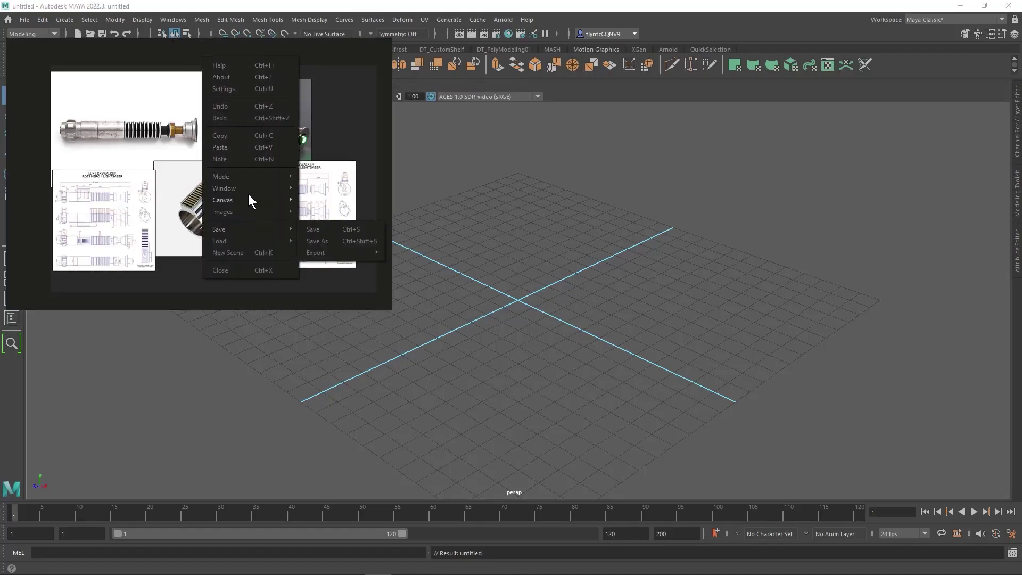
mouse_move(251, 176)
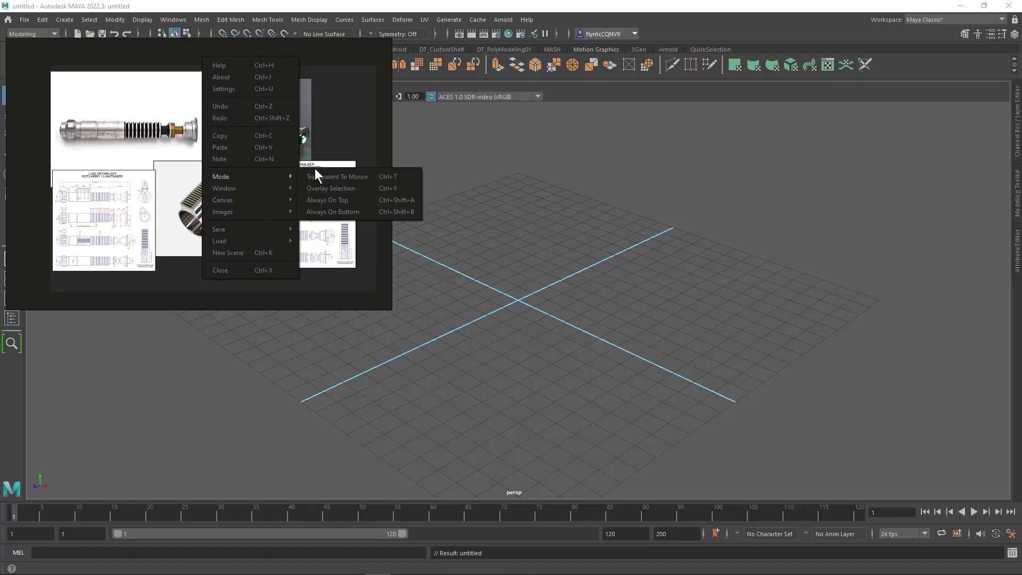
left_click(350, 201)
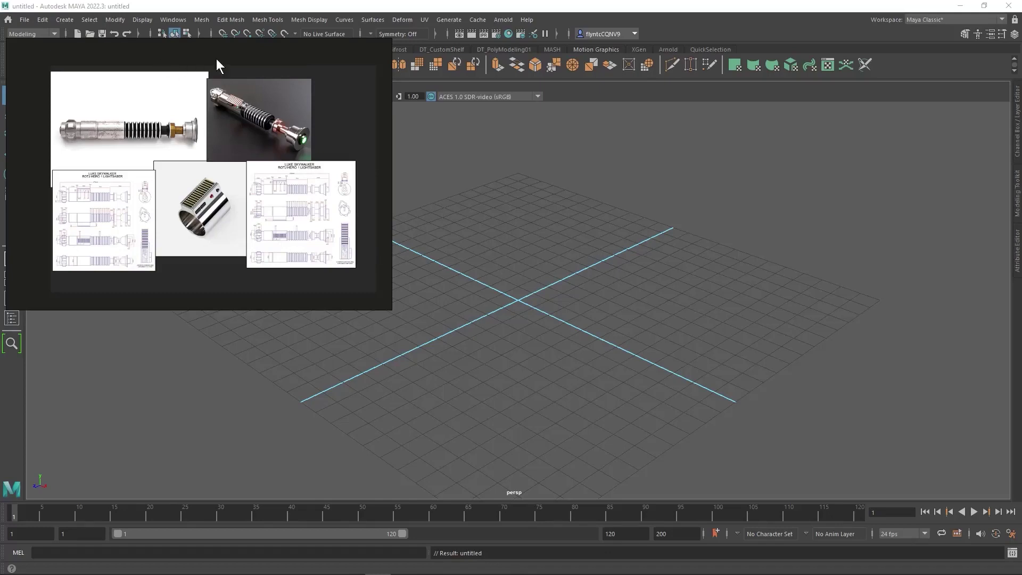
left_click_drag(209, 55, 274, 63)
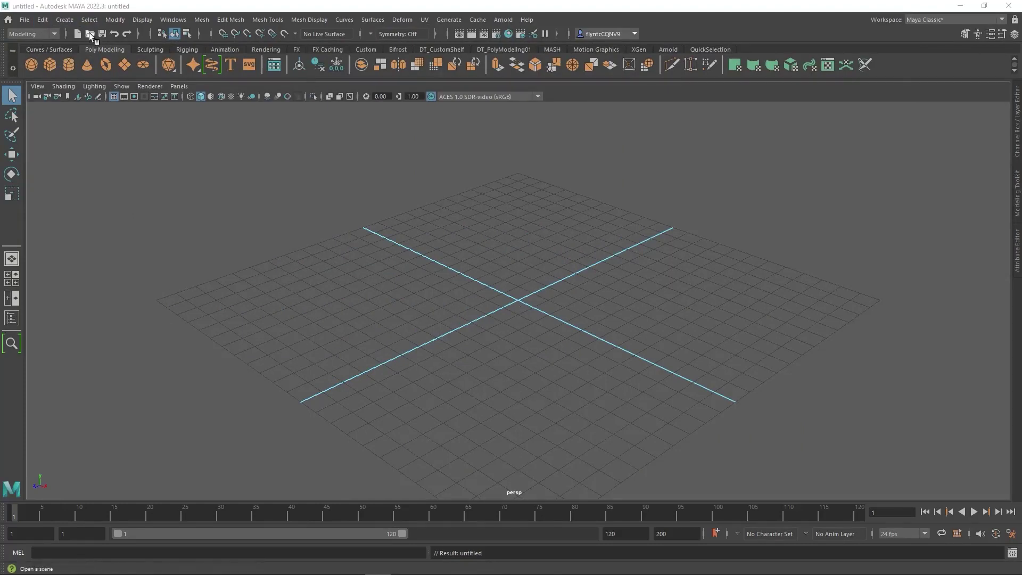
- Create a free image plane, imagePlane1, and show imagePlaneShape1 in the Attribute Editor
left_click(66, 22)
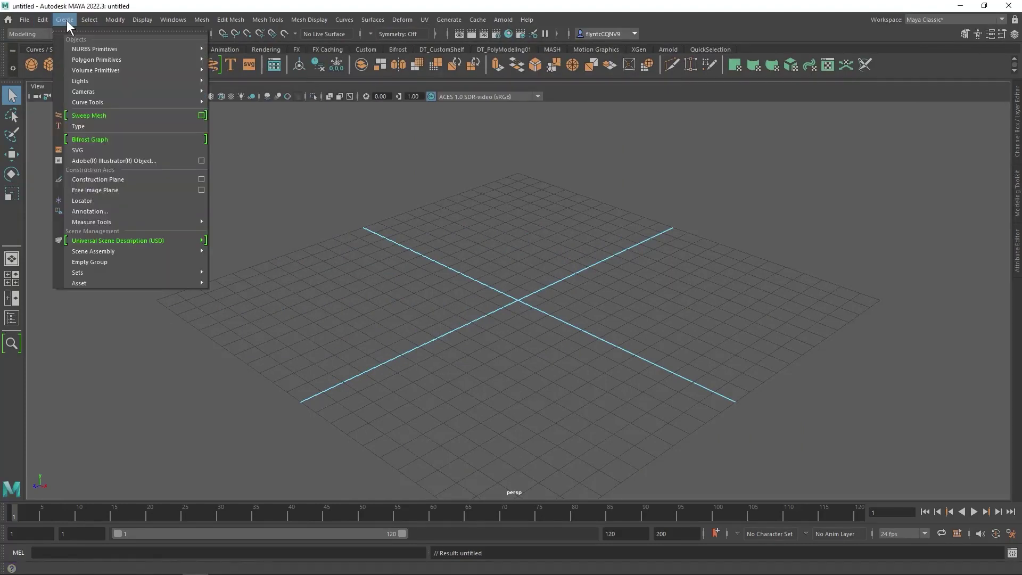
left_click(109, 190)
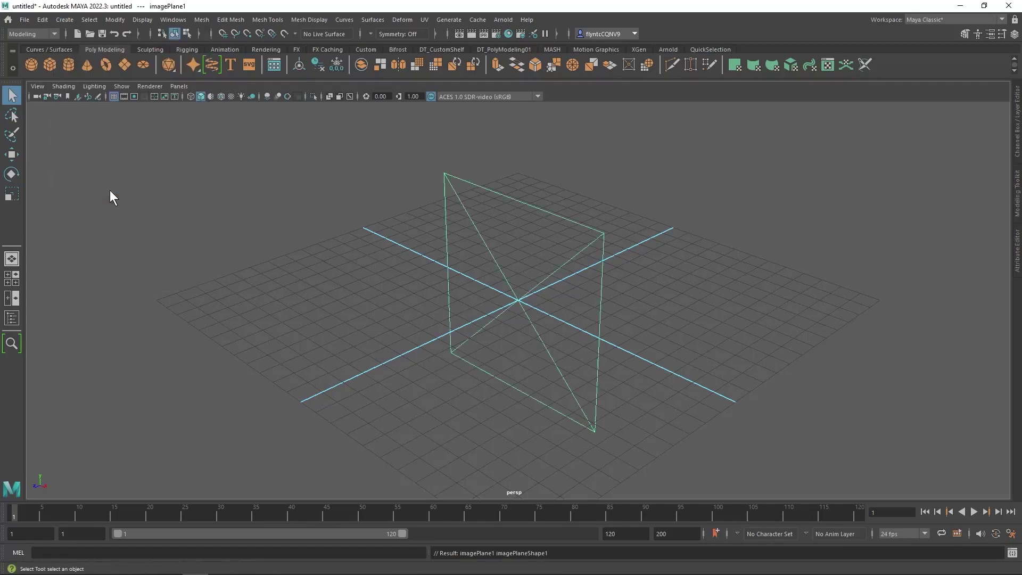
left_click(1018, 132)
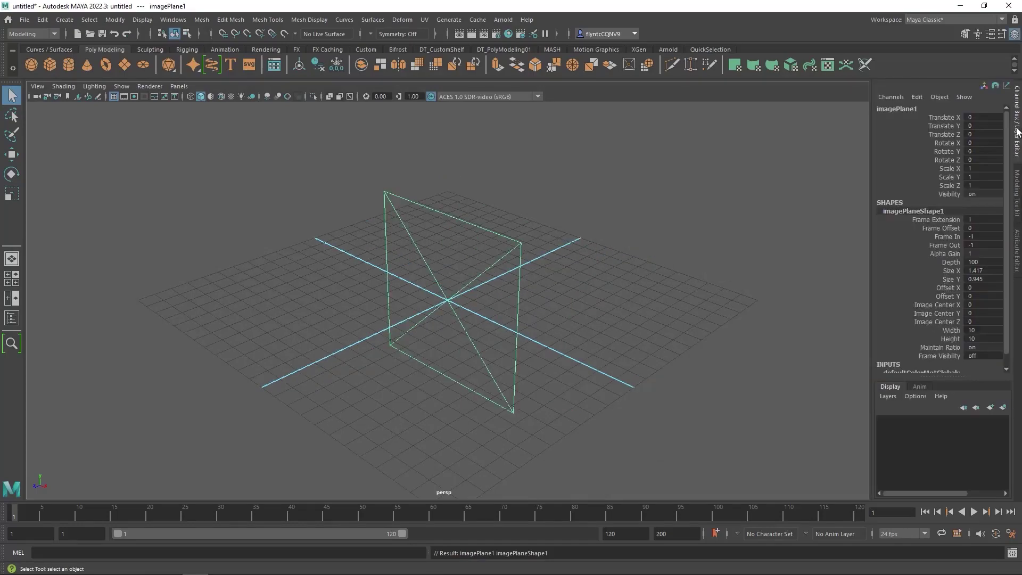
left_click(1017, 191)
left_click(1017, 239)
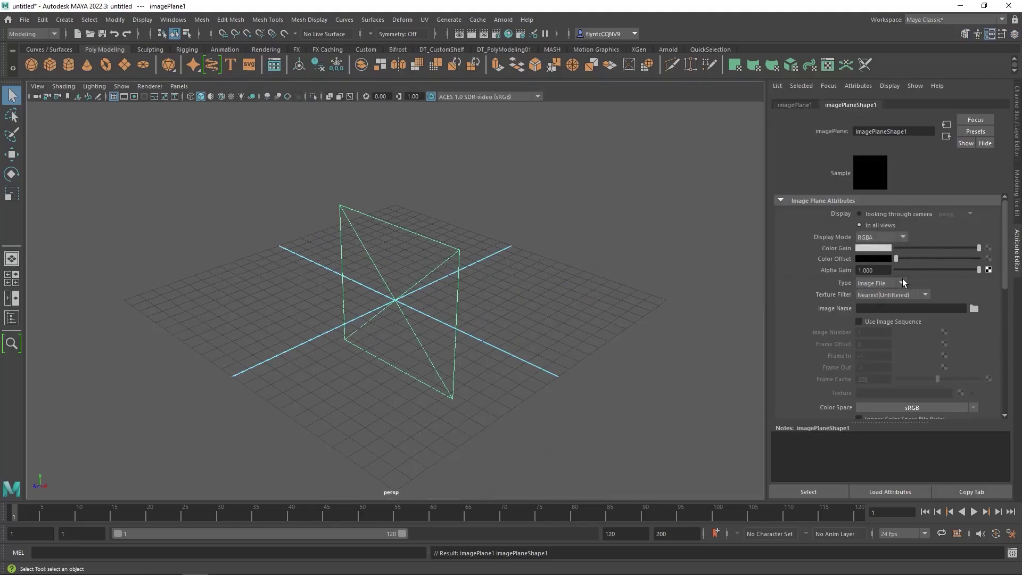
- Load Luke-Skywalker-Lightsaber-From-Return-of-the-Jedi-1600x1174.jpg from LightSaber\images onto the image plane
left_click(973, 308)
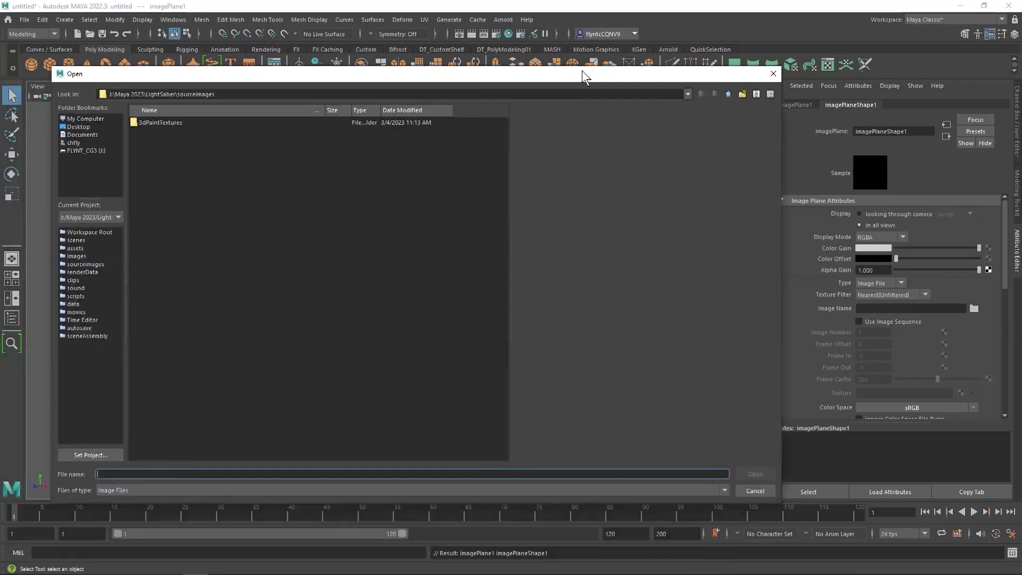
left_click_drag(584, 76, 644, 71)
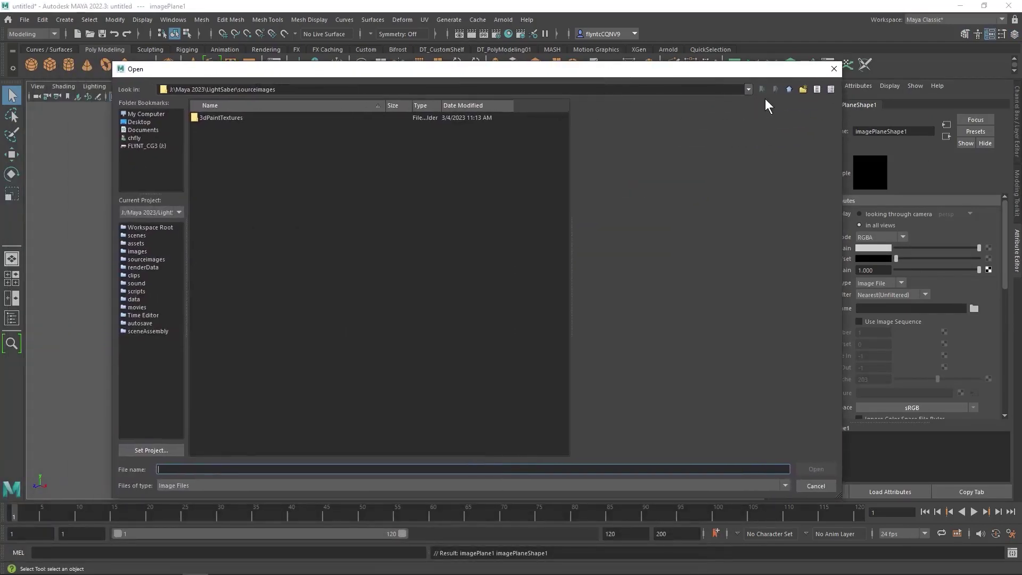
left_click(788, 89)
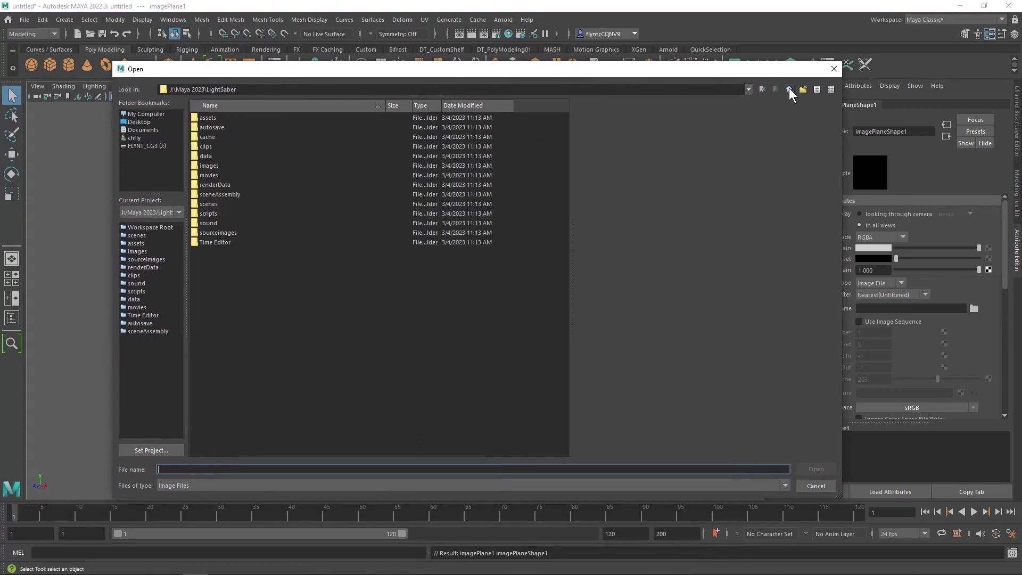
double_click(200, 165)
left_click(213, 145)
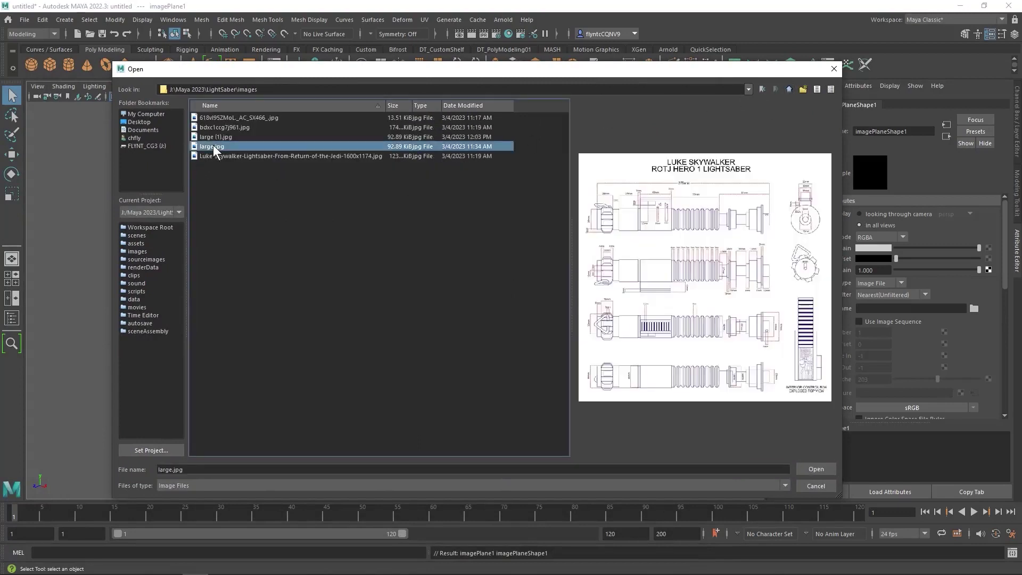
left_click(215, 137)
left_click(218, 127)
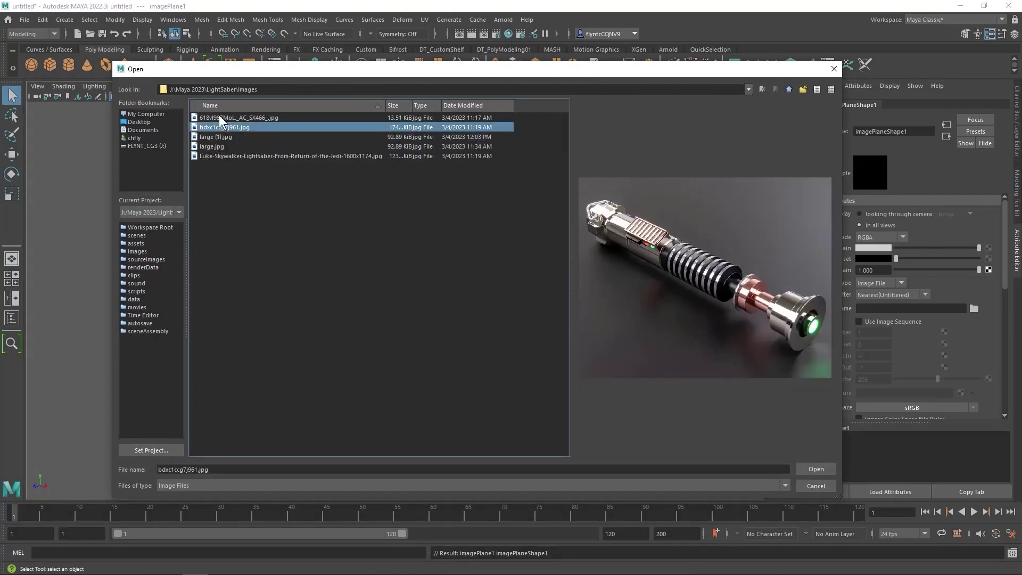
left_click(218, 116)
left_click(229, 155)
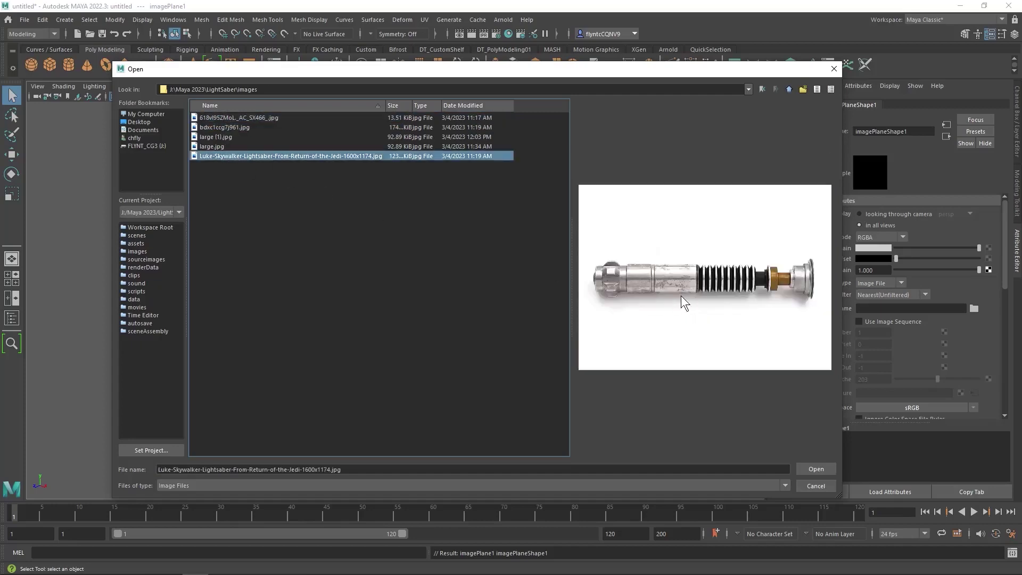
left_click(815, 468)
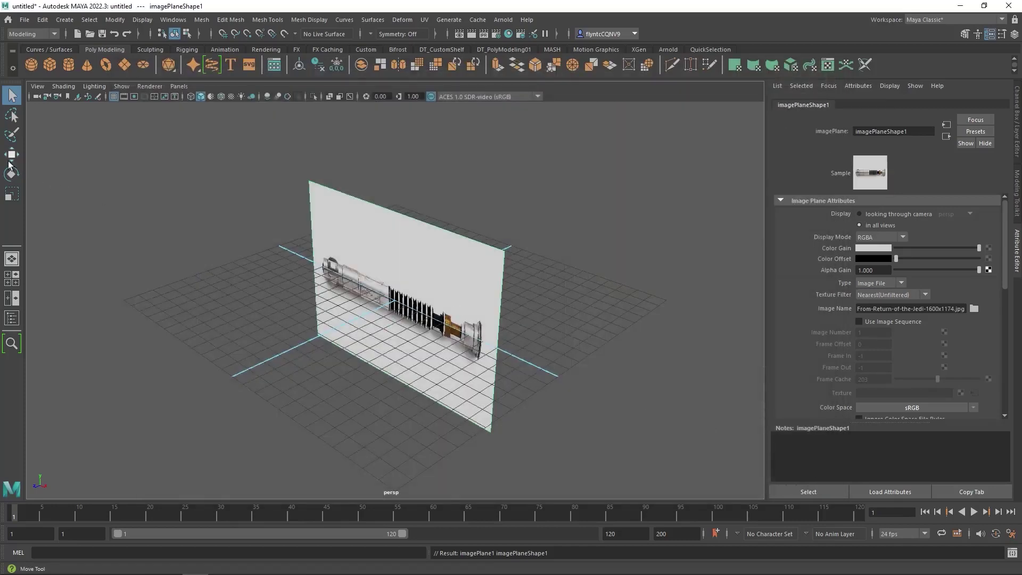
- Raise the image plane in Y to about 1.175 above the grid
key("w")
left_click_drag(392, 254, 395, 234)
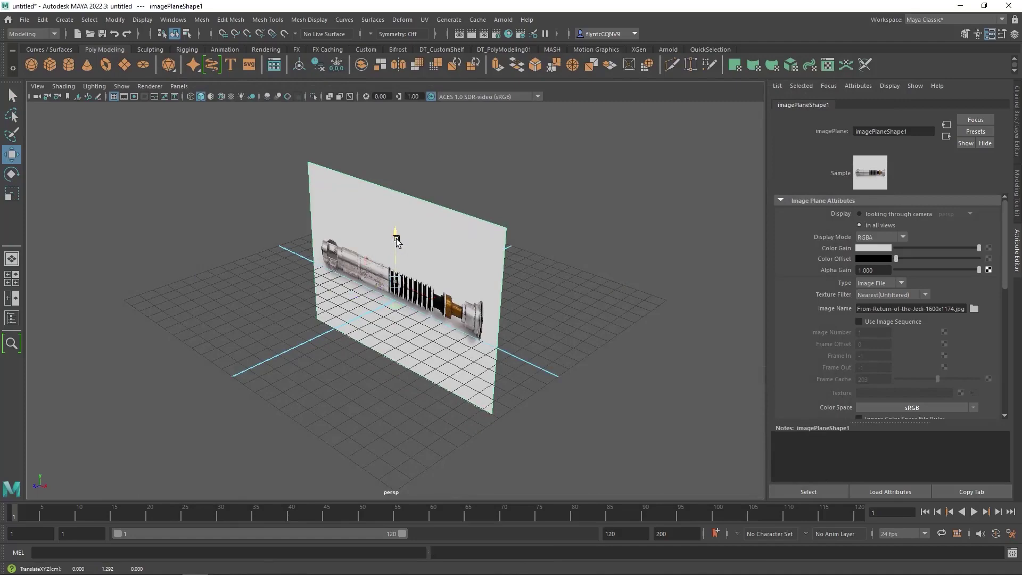
key("space")
key("space")
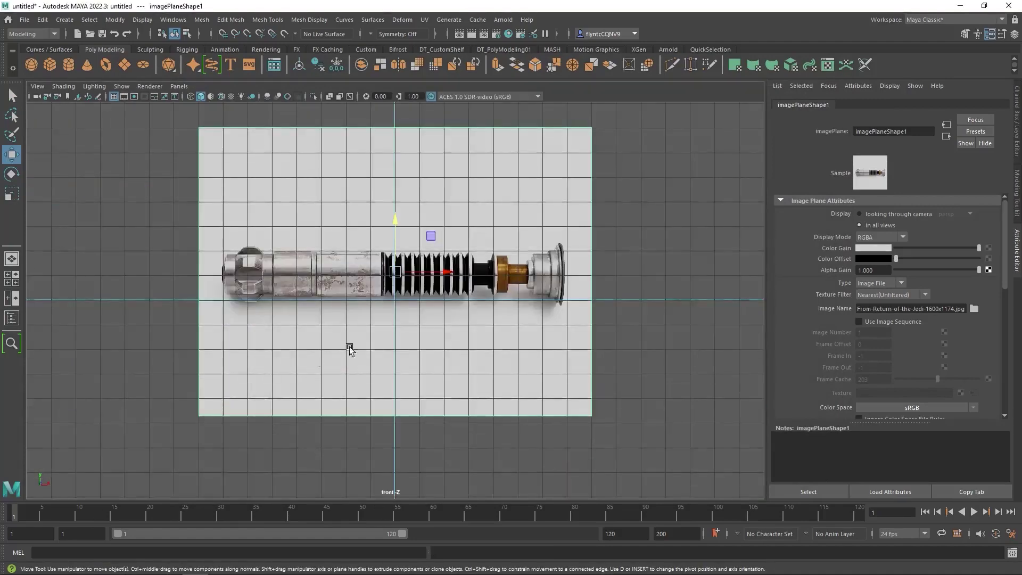
left_click_drag(399, 217, 396, 215)
key("space")
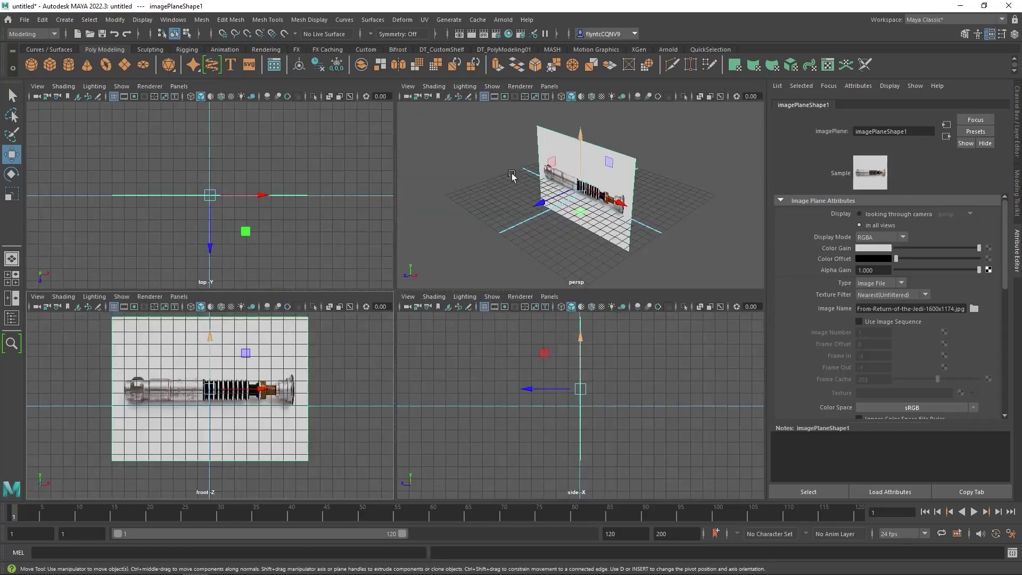
- Bring PureRef forward, zoom into the blueprint to read the 278mm length, then fit all images
key("alt+Tab")
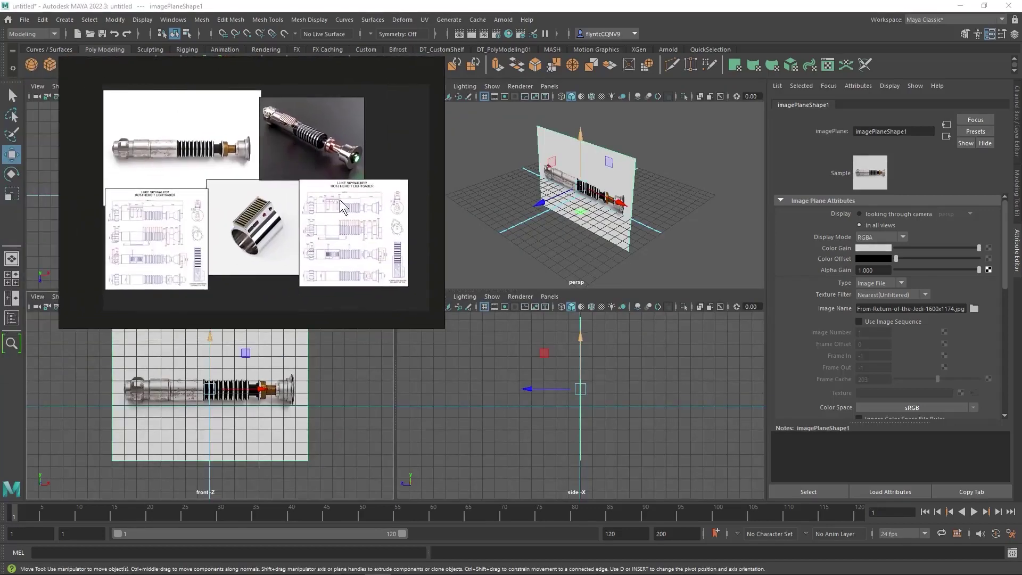
scroll(199, 228, "down", 2)
scroll(198, 226, "up", 5)
scroll(198, 226, "up", 3)
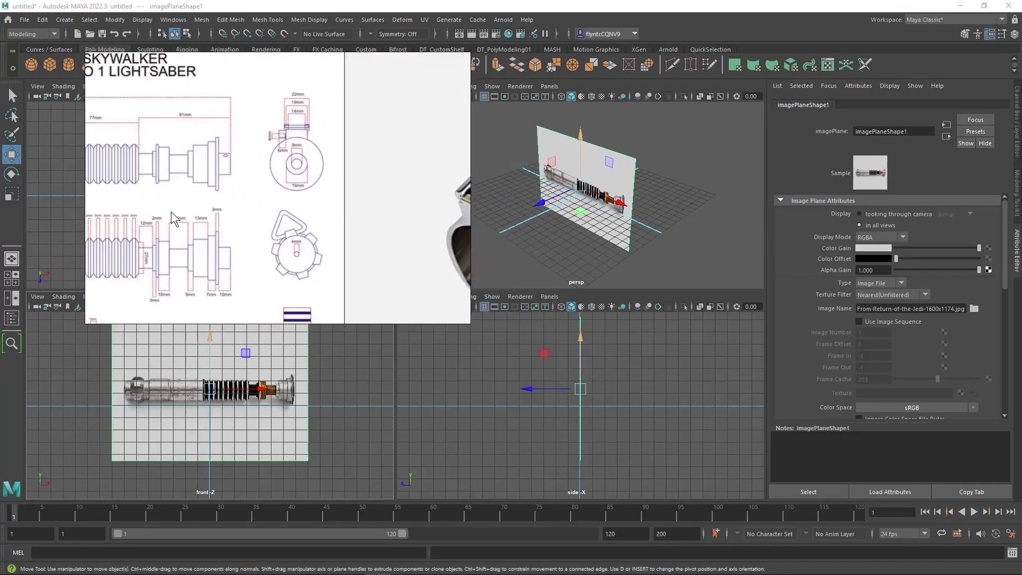
scroll(170, 212, "down", 2)
scroll(431, 231, "up", 2)
middle_click_drag(431, 231, 385, 250)
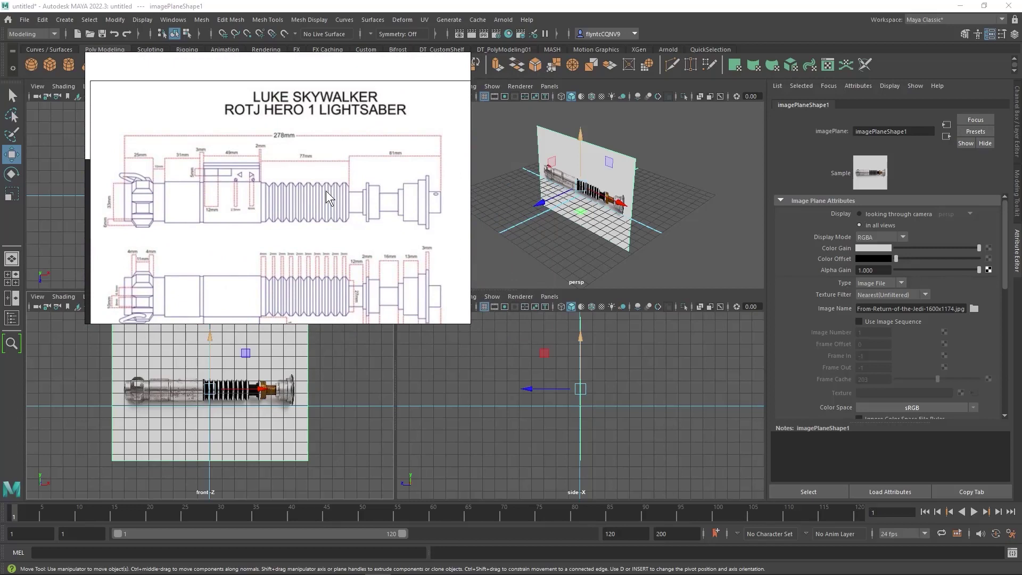
key("Home")
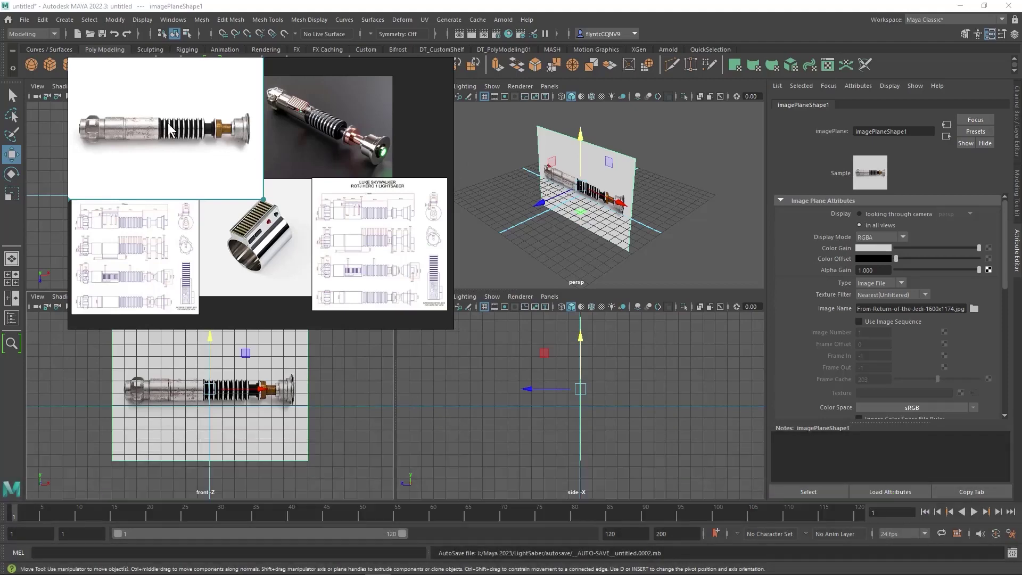
left_click(24, 24)
left_click(264, 114)
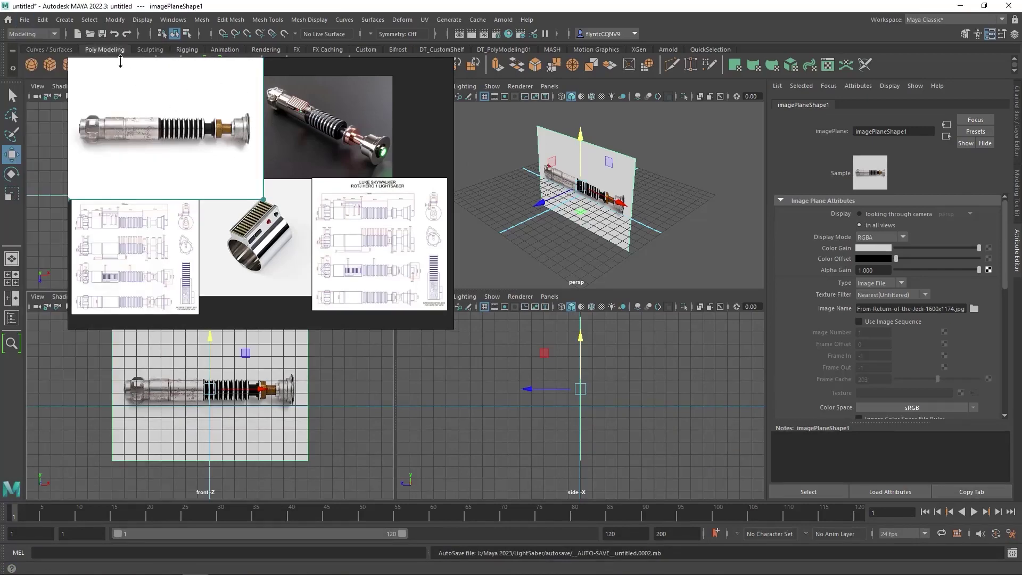
left_click(177, 23)
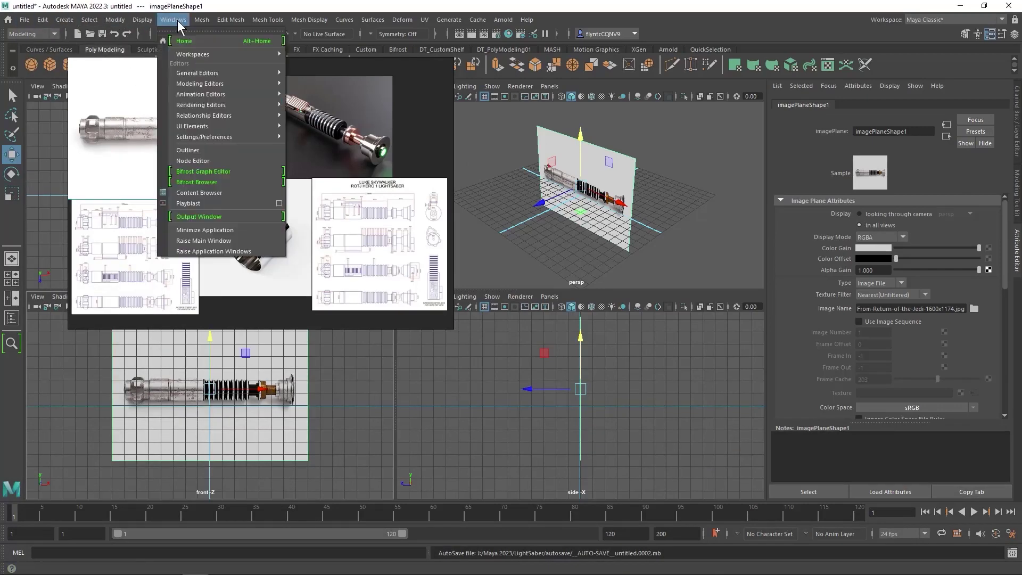
mouse_move(222, 138)
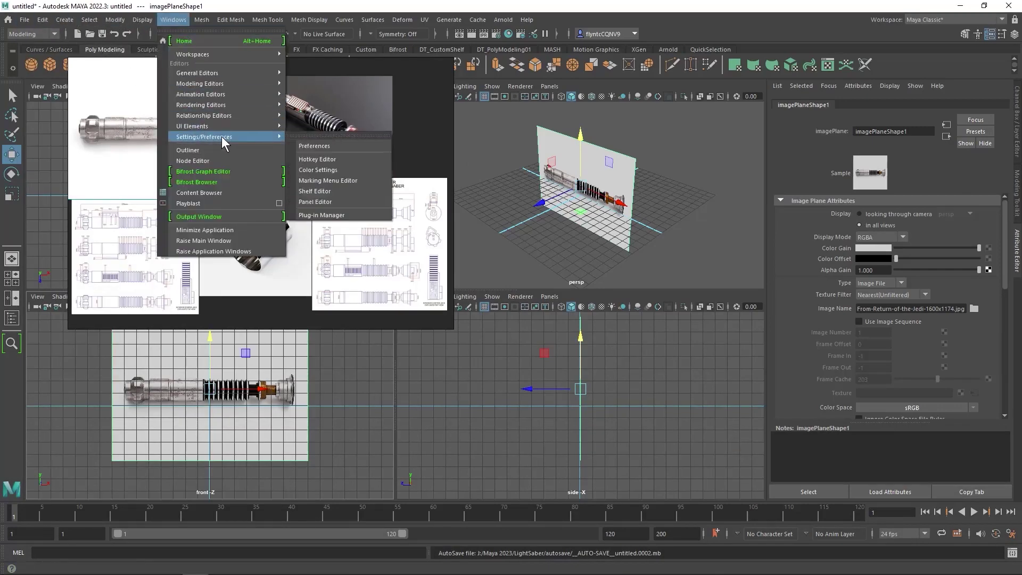
left_click(340, 144)
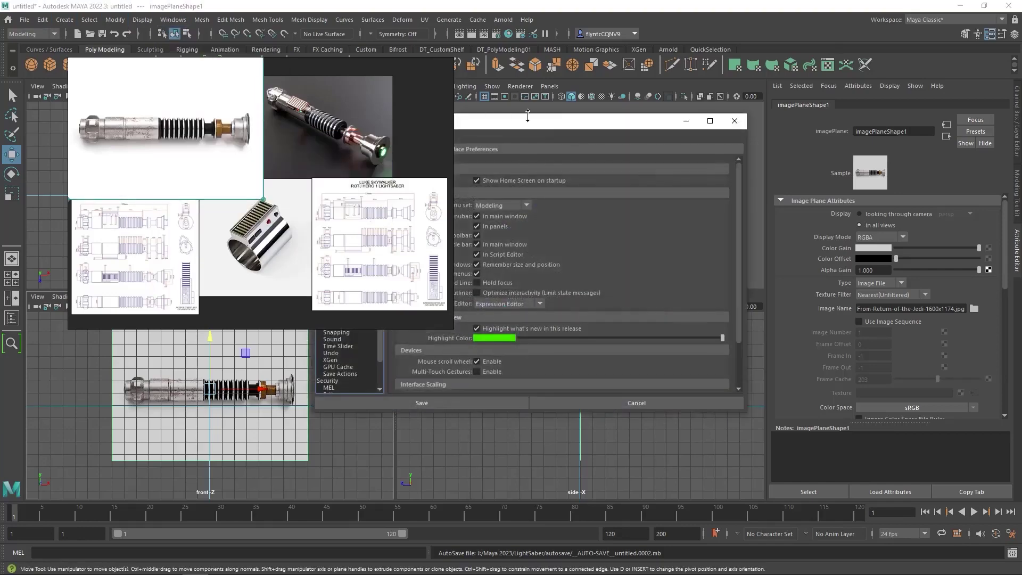
left_click_drag(651, 138, 710, 108)
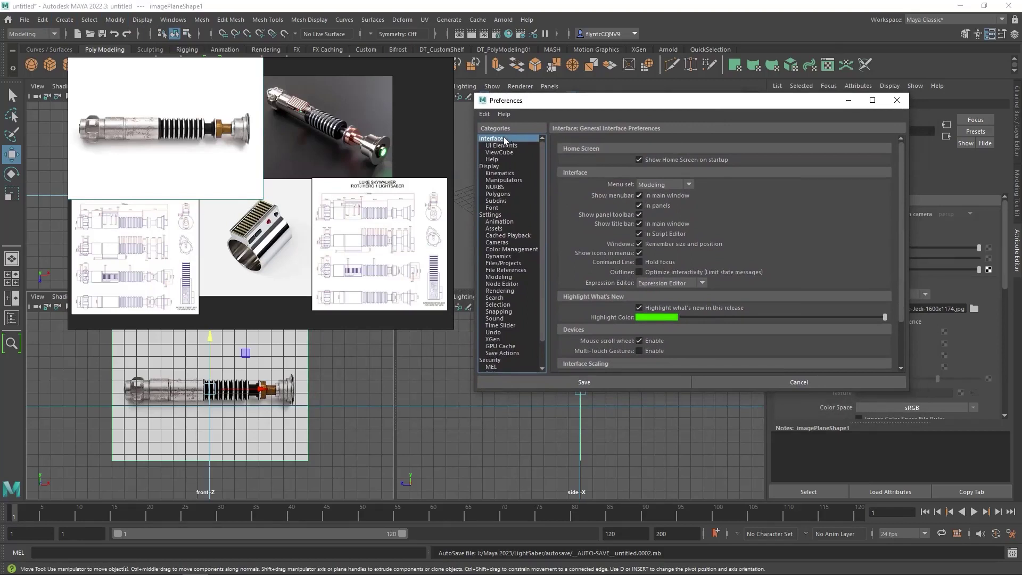
left_click(493, 215)
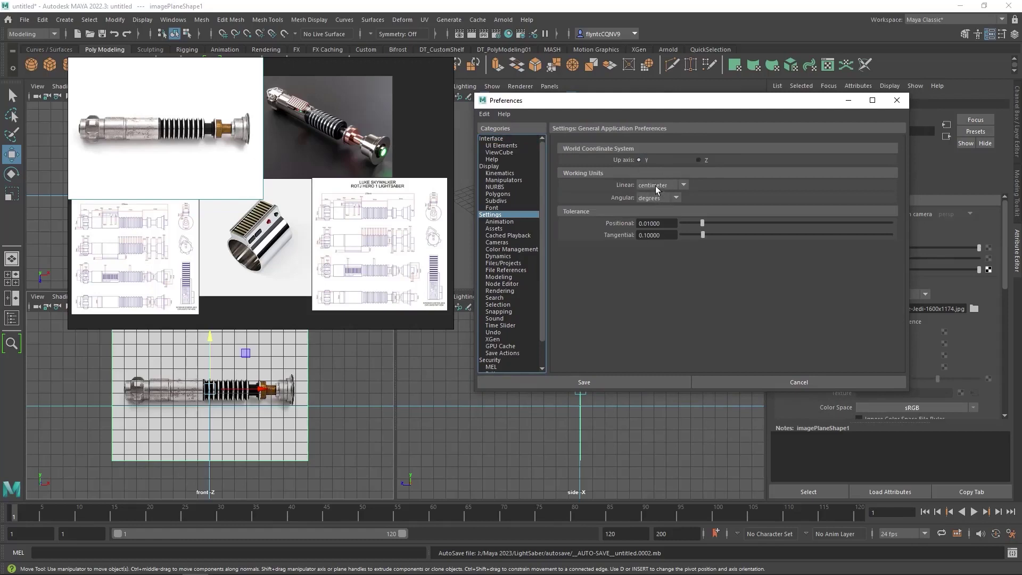
left_click(683, 185)
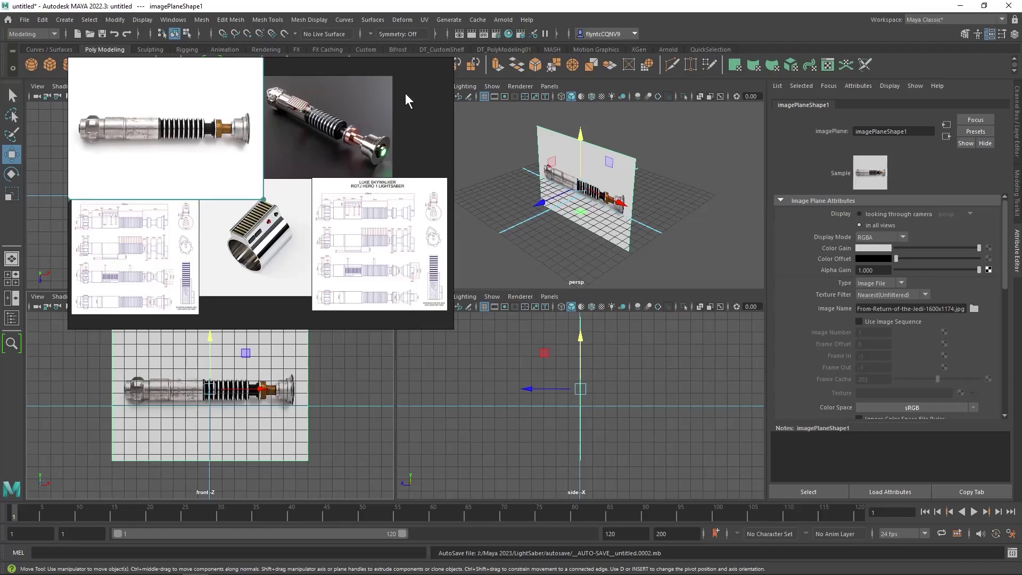
- Create a polygon cylinder, pCylinder1, at the origin
left_click_drag(409, 93, 382, 148)
left_click(68, 64)
left_click_drag(585, 202, 629, 212, "alt")
scroll(630, 213, "up", 3)
scroll(630, 213, "down", 3)
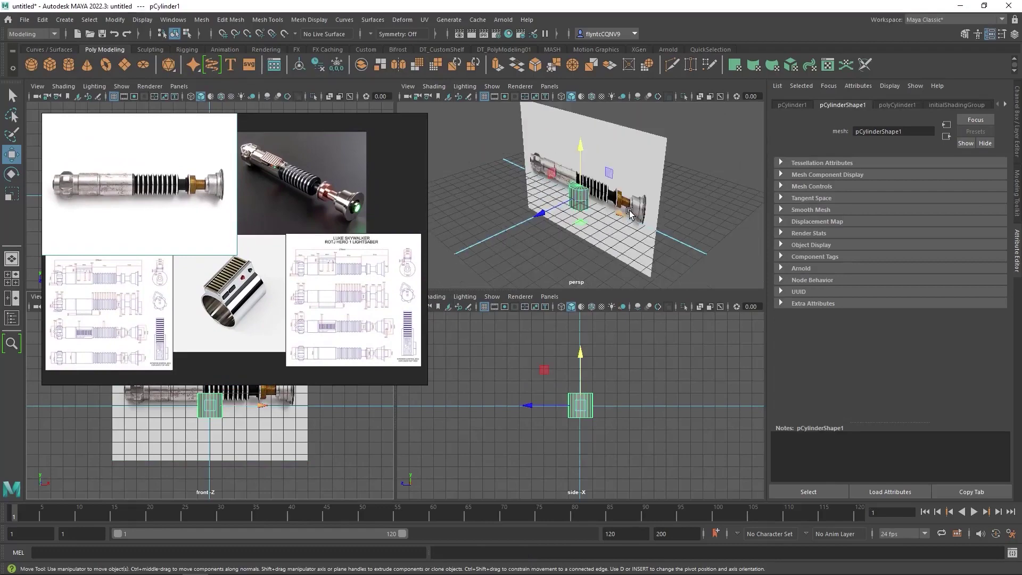
- Set the polyCylinder1 Height to 27.8 in the Channel Box inputs
left_click(895, 106)
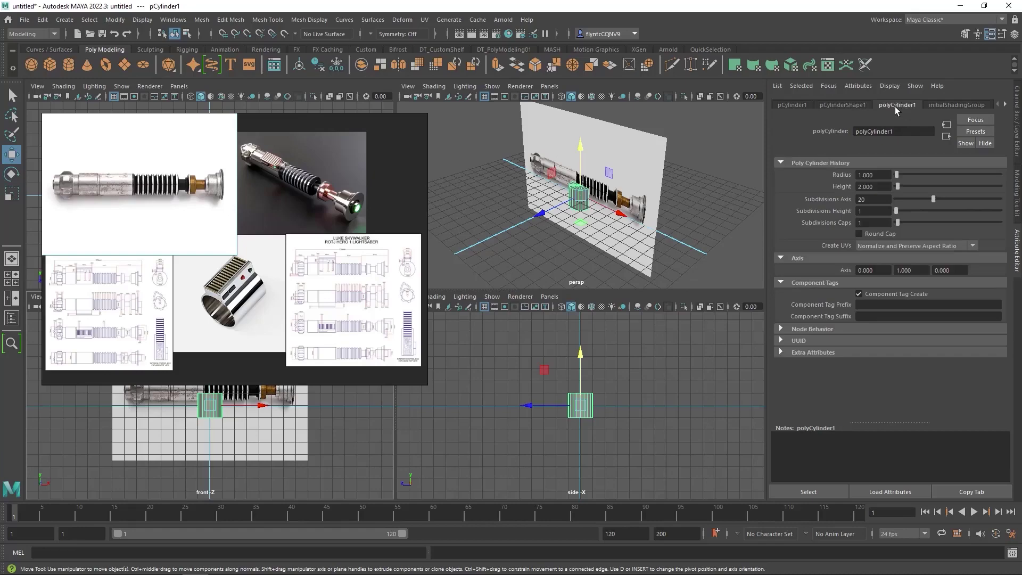
left_click(1017, 110)
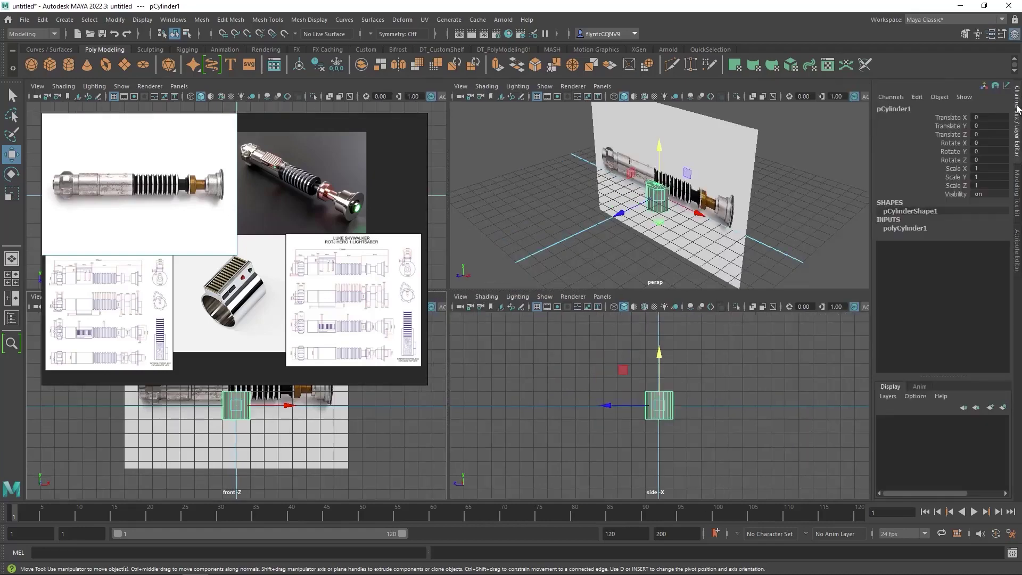
left_click(912, 228)
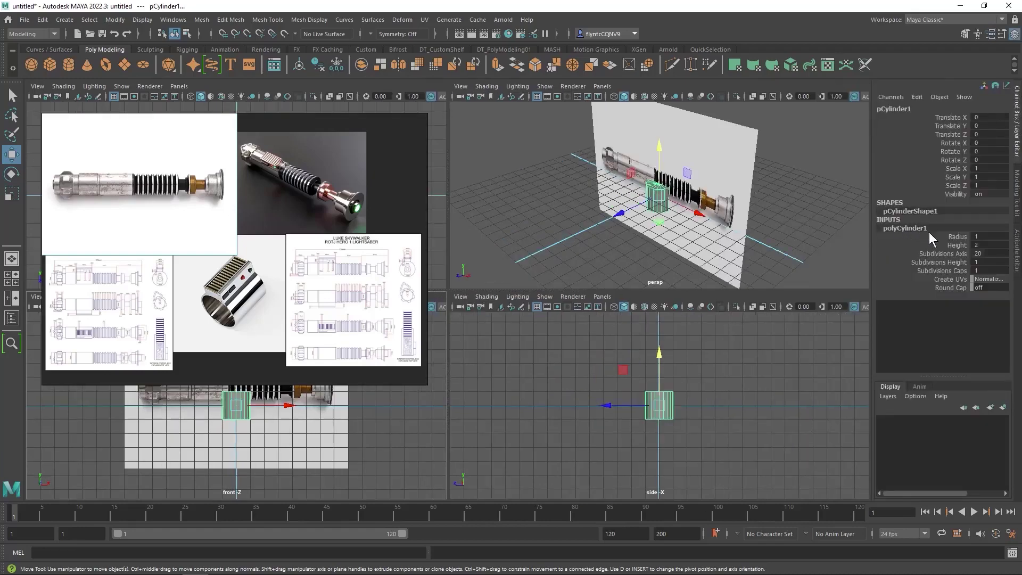
double_click(983, 246)
type("2")
key("Return")
scroll(716, 245, "up", 4)
scroll(716, 245, "down", 5)
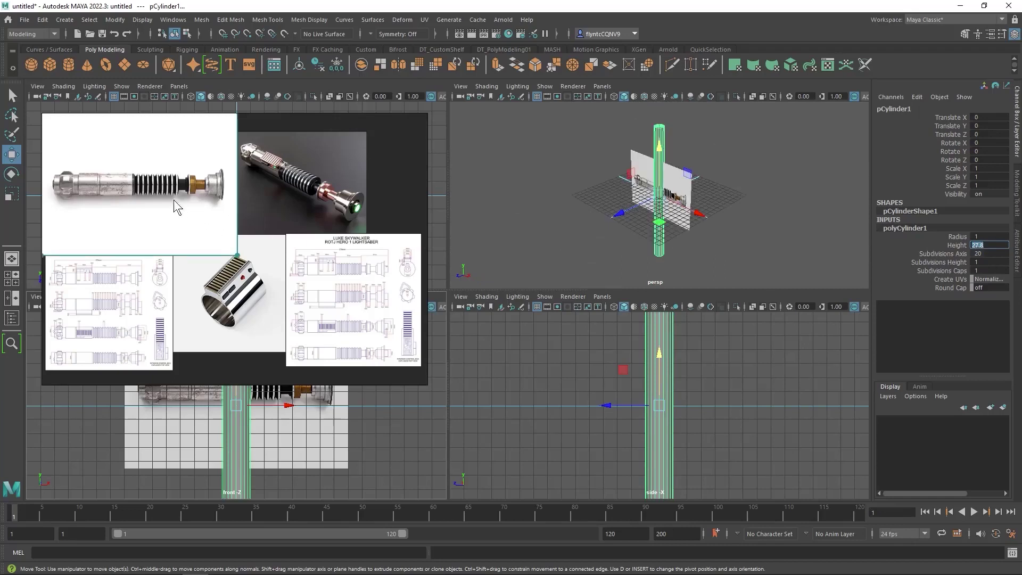
- Rotate pCylinder1 90 degrees around Z to lie horizontal, then select the image plane
left_click(12, 176)
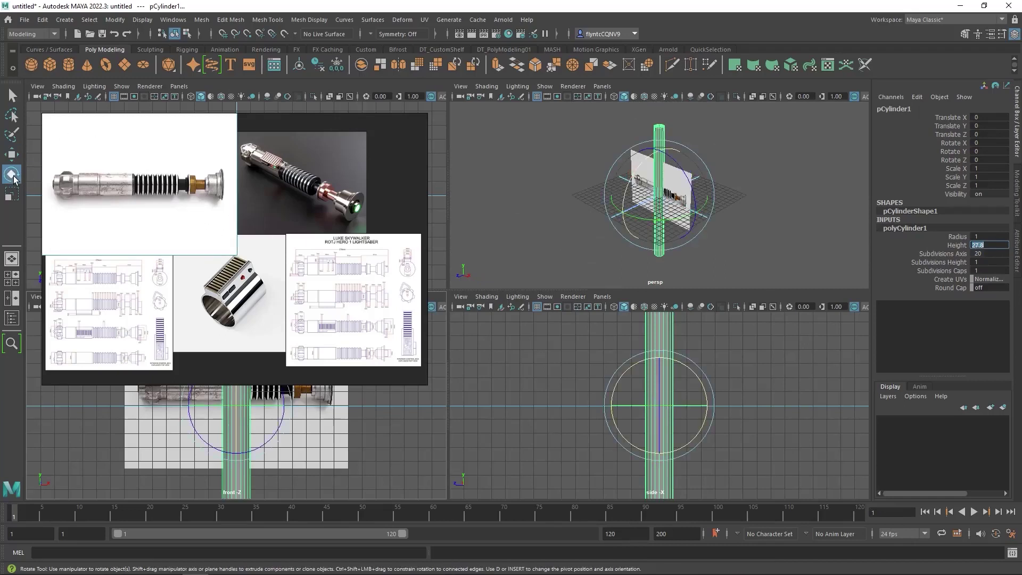
double_click(13, 175)
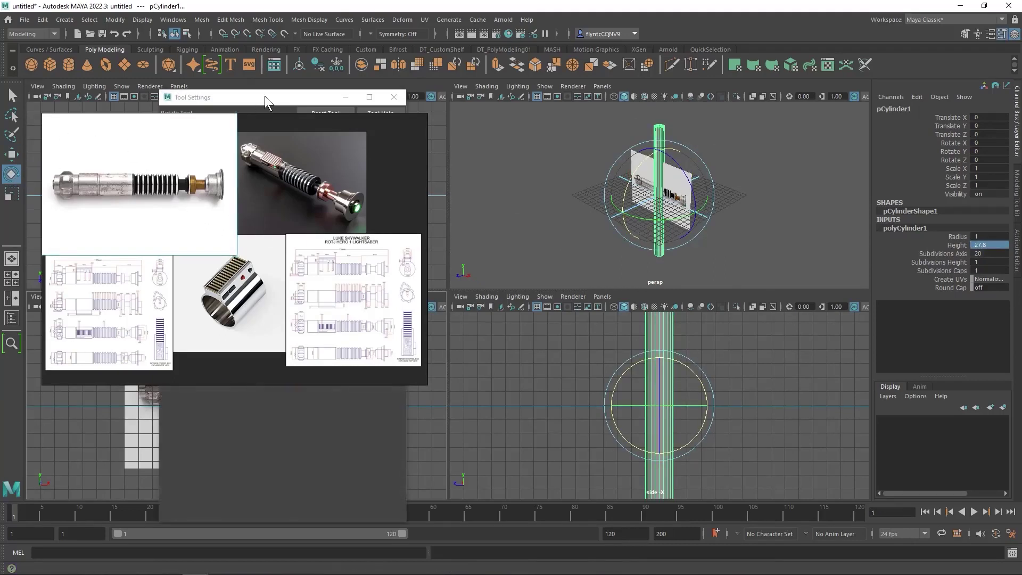
left_click_drag(263, 96, 552, 85)
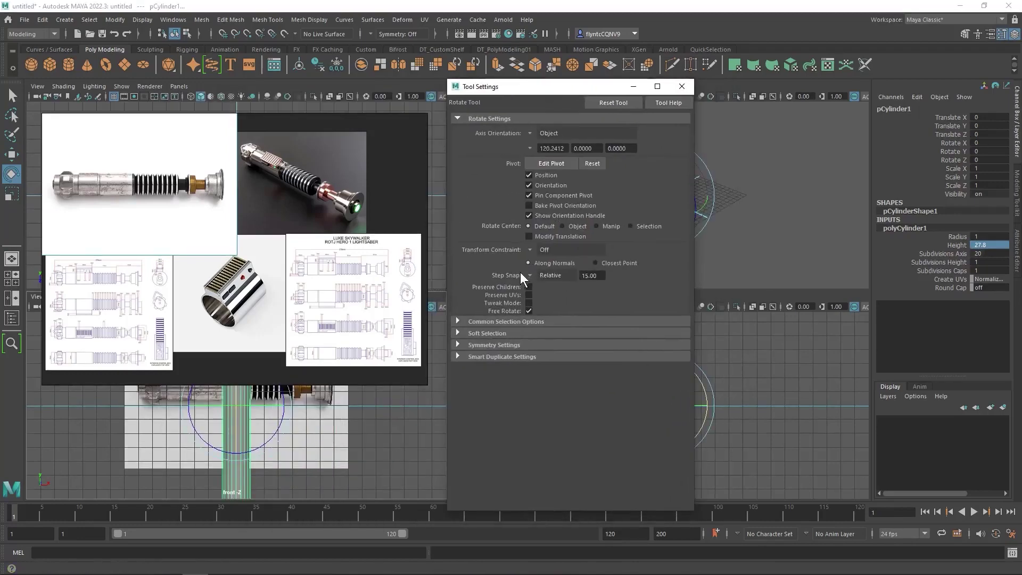
left_click(681, 86)
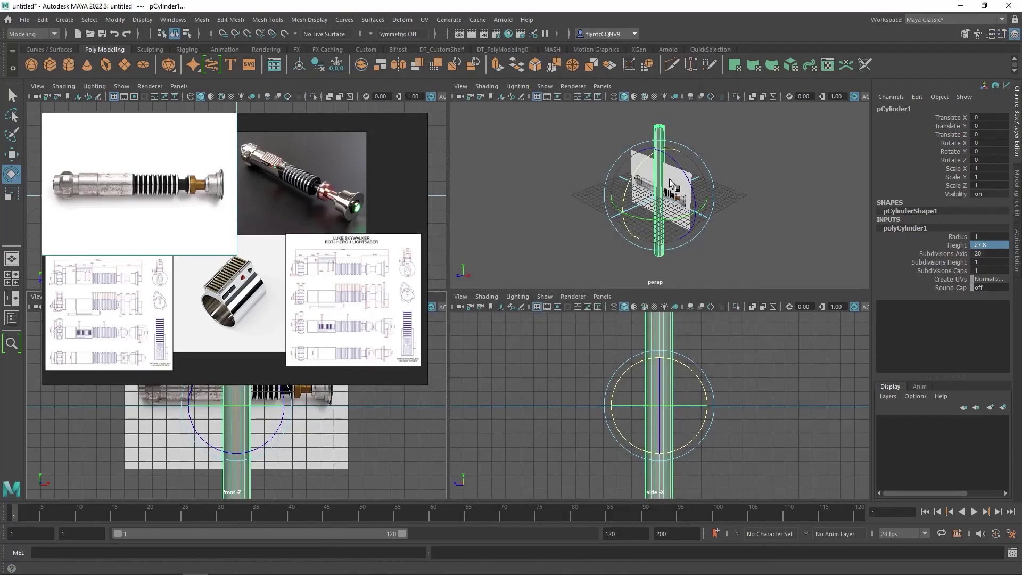
left_click(686, 176)
left_click_drag(685, 179, 627, 125)
left_click(734, 171)
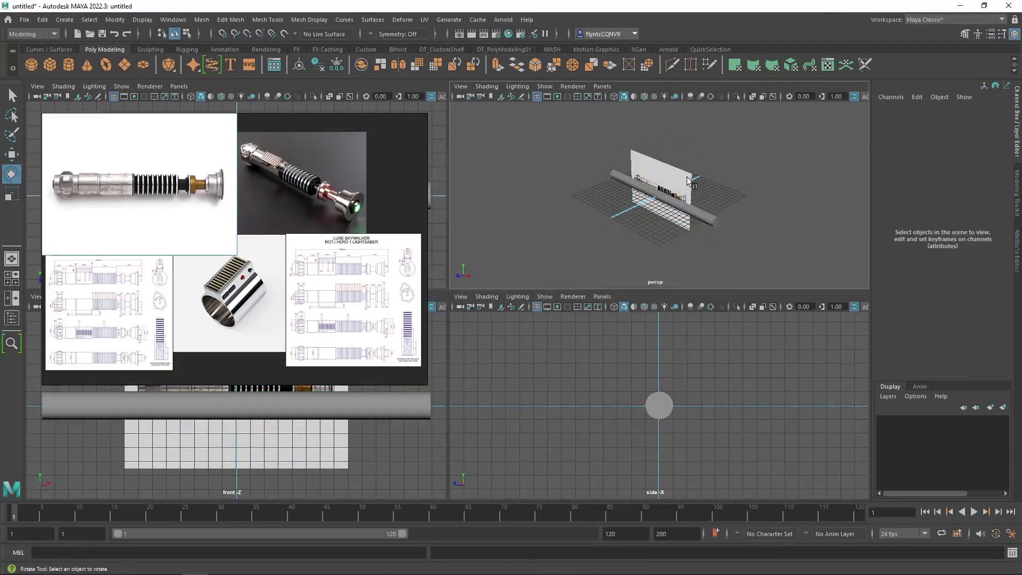
left_click(660, 176)
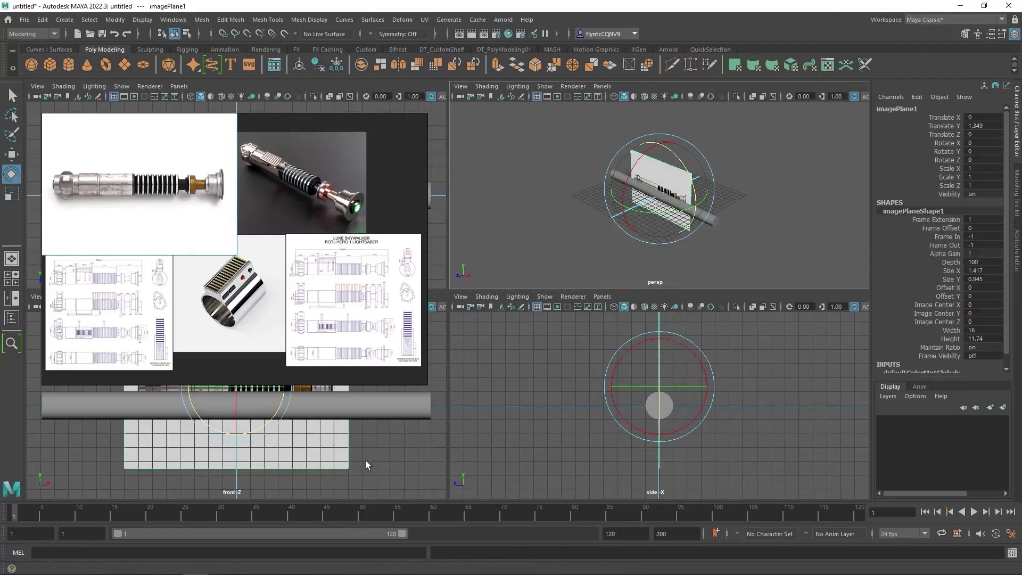
- Scale the image plane uniformly to about 2.014 in the maximized front view
key("space")
left_click_drag(420, 125, 937, 50)
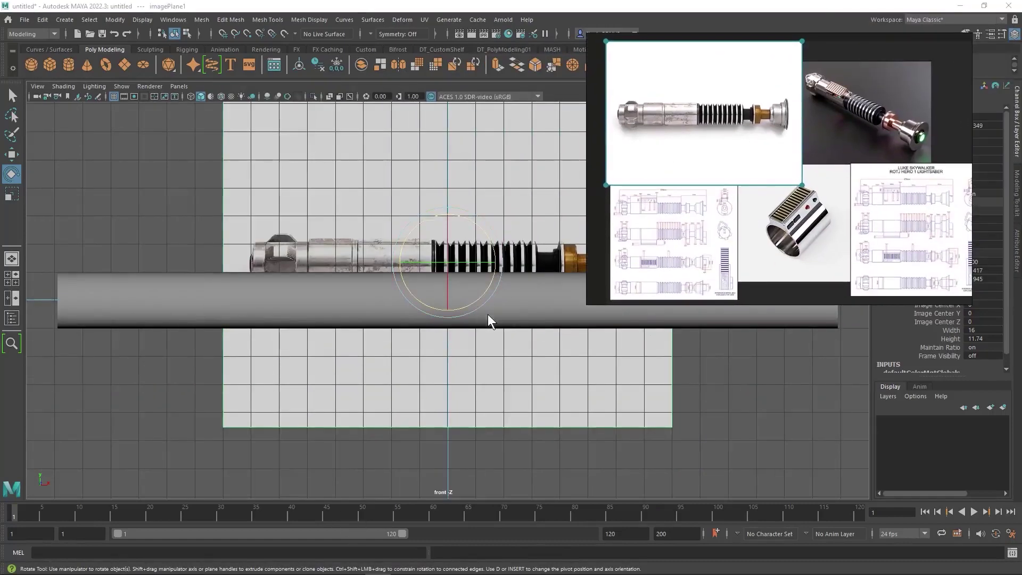
middle_click_drag(509, 315, 497, 403, "alt")
scroll(497, 403, "up", 3)
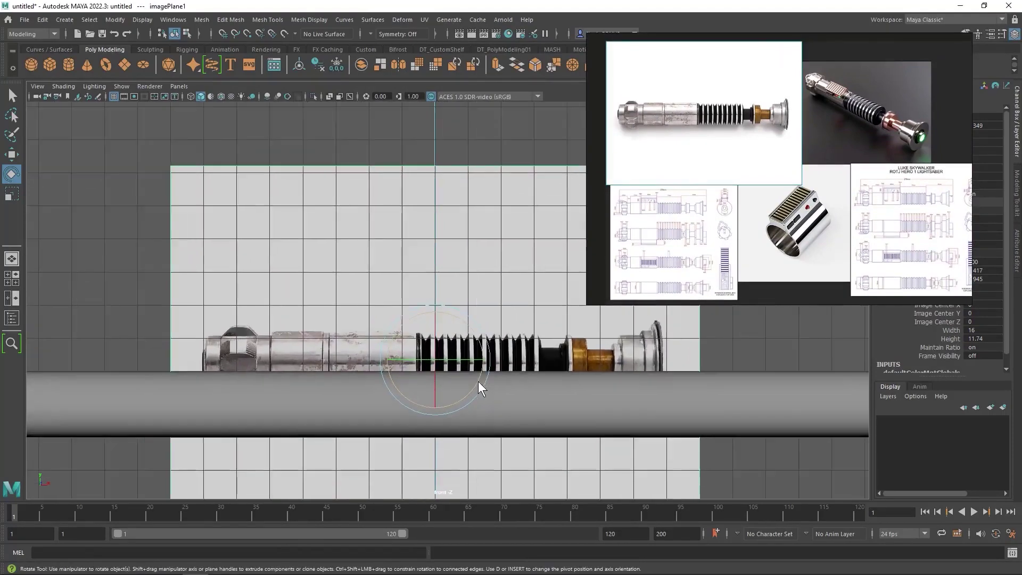
left_click(12, 194)
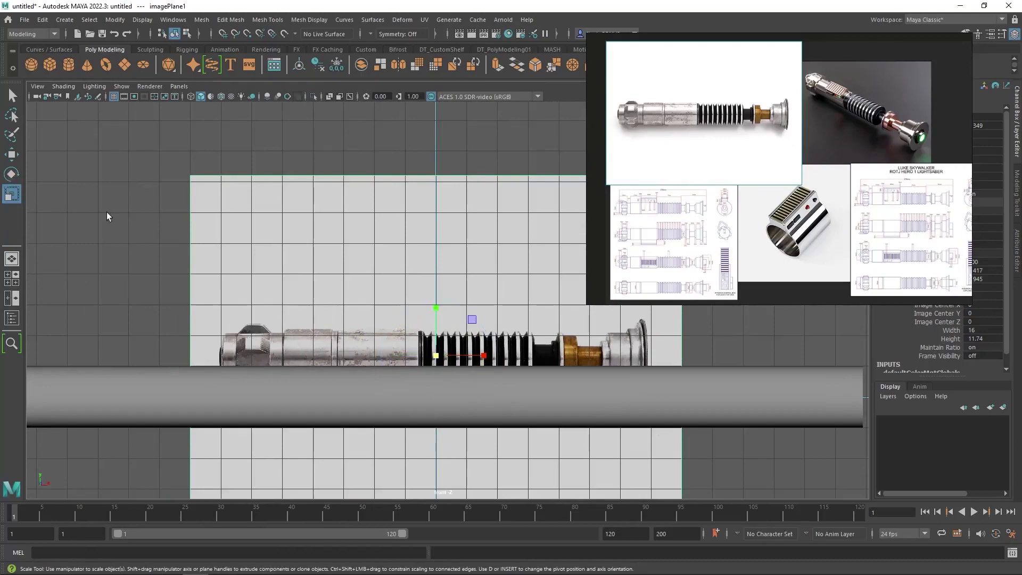
left_click_drag(438, 357, 516, 372)
scroll(516, 369, "down", 4)
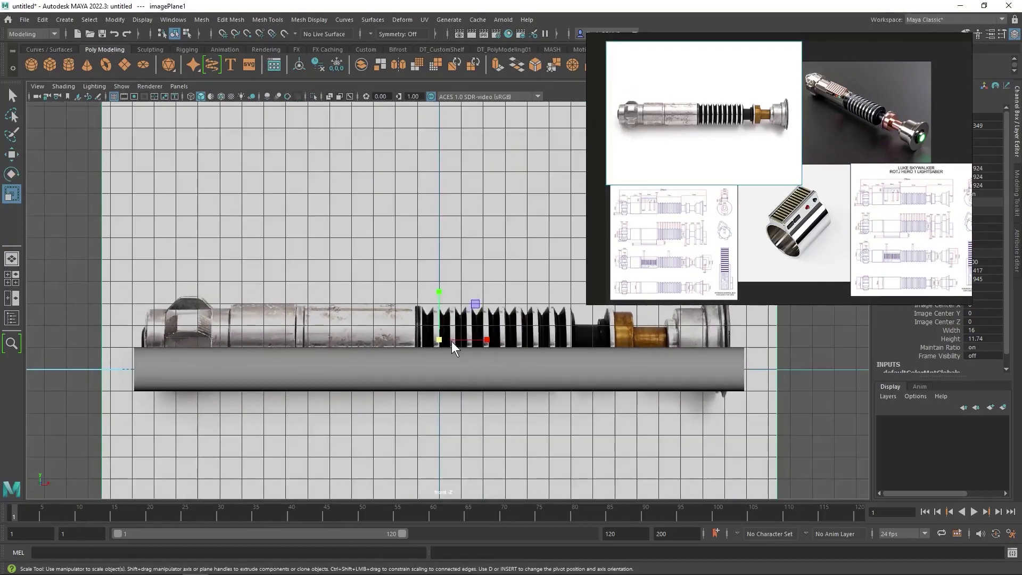
left_click_drag(444, 339, 464, 334)
- Raise the cylinder to Y 1.11 over the hilt, then reselect the image plane
key("w")
key("ctrl+z")
scroll(406, 261, "down", 1)
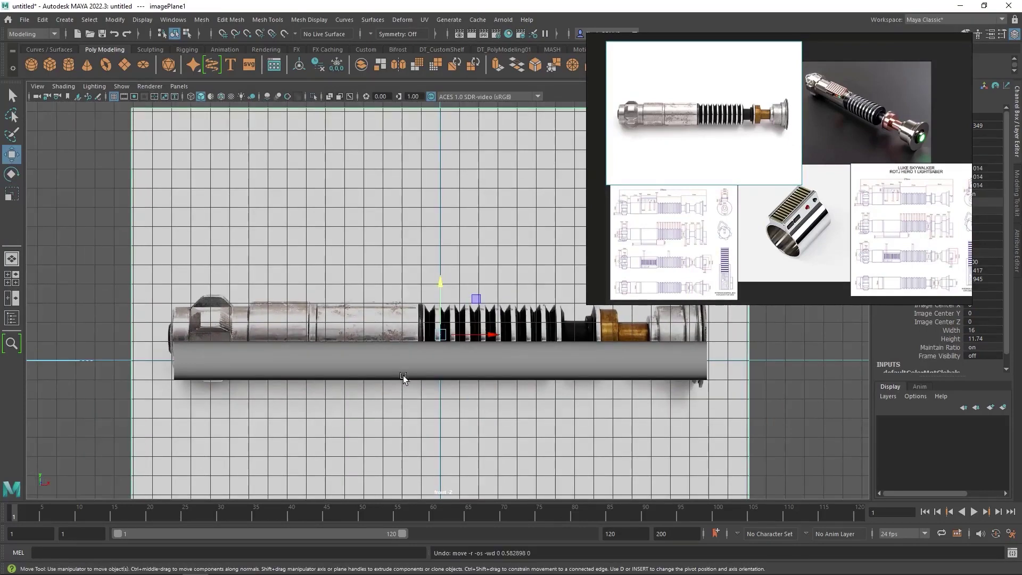
left_click(417, 363)
left_click_drag(439, 323, 440, 292)
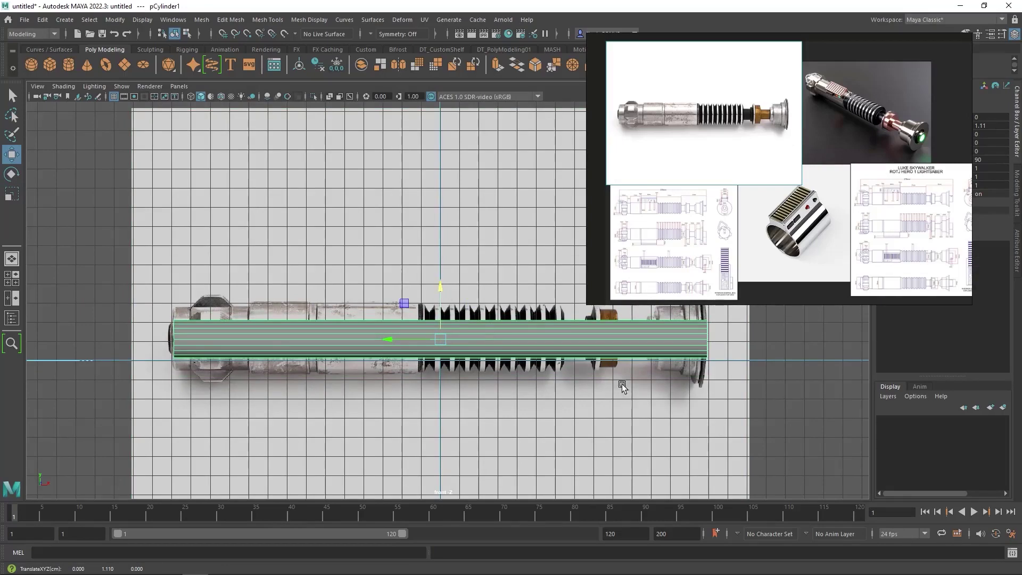
left_click(691, 419)
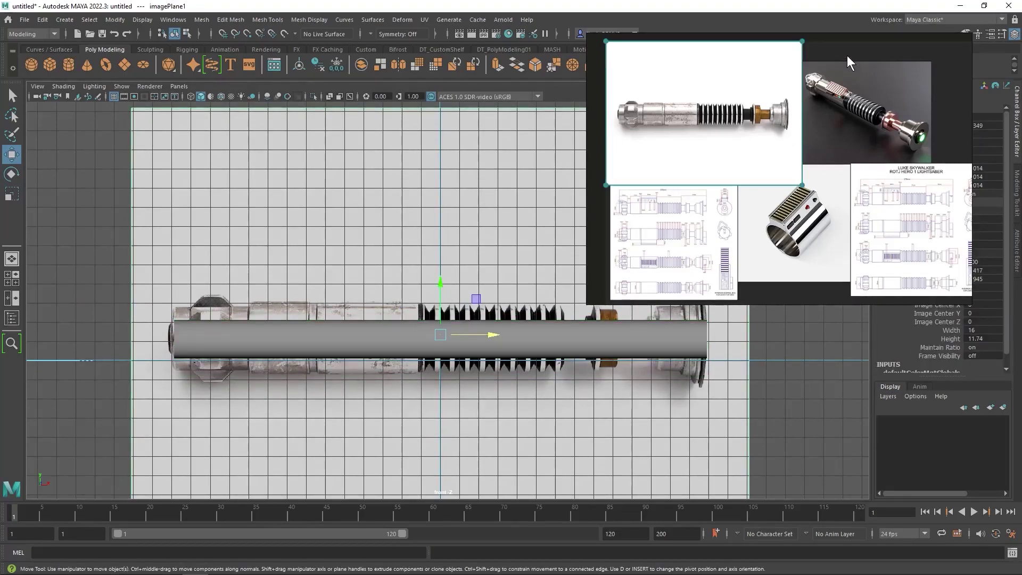
left_click_drag(844, 43, 299, 65)
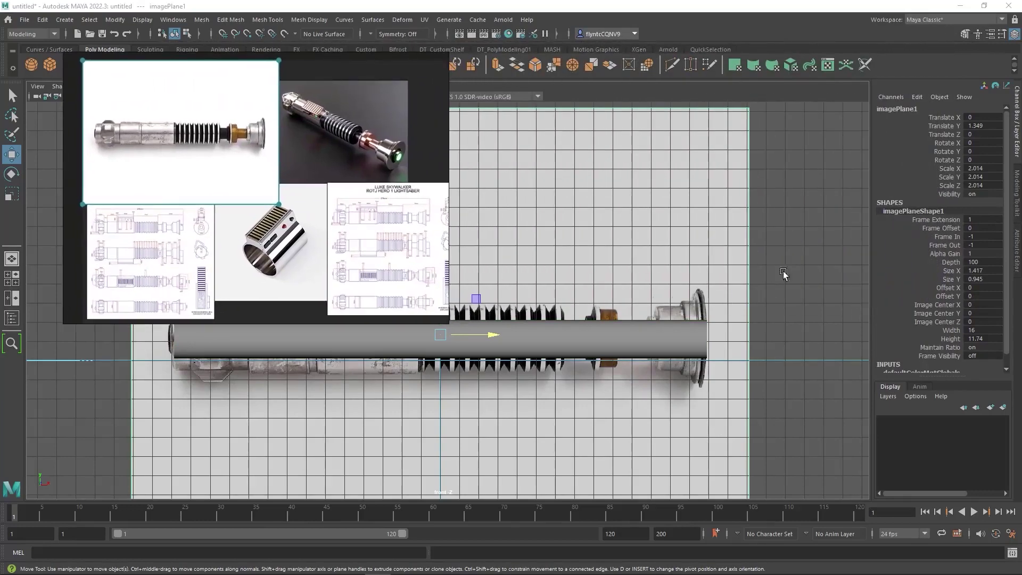
- Put the image plane in a new green layer named Reference with display type Reference
left_click(1004, 407)
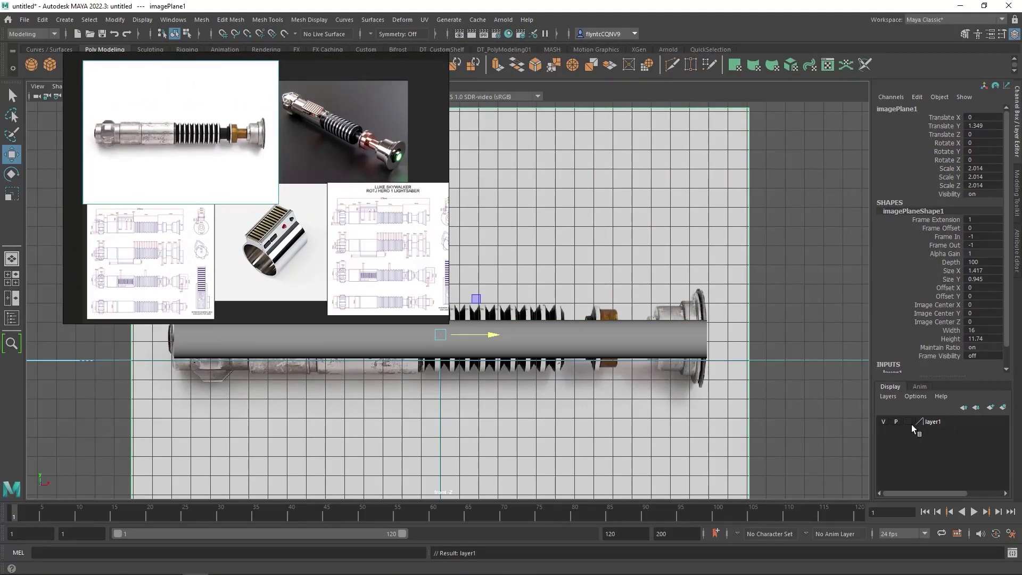
double_click(930, 422)
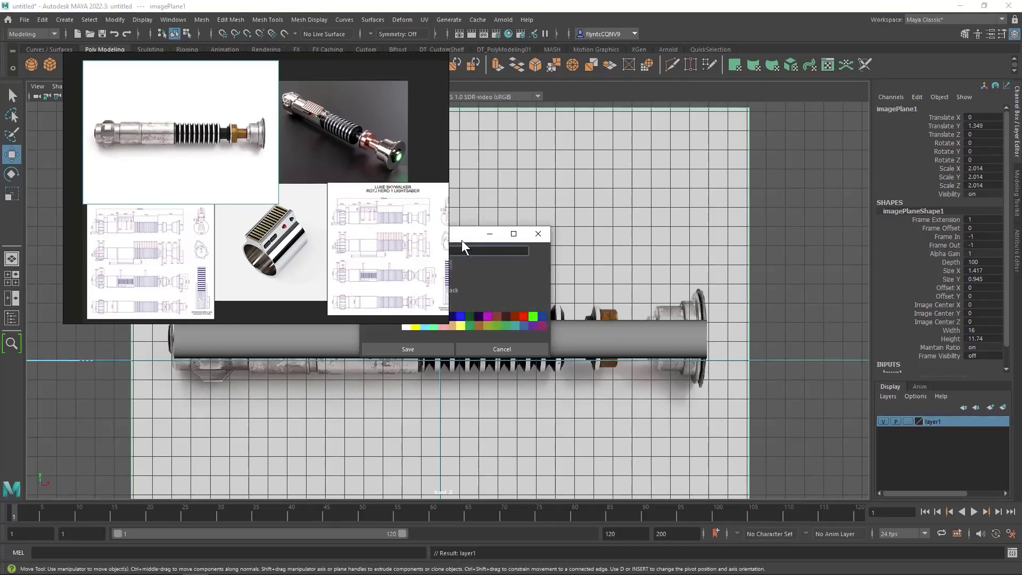
left_click_drag(461, 239, 535, 237)
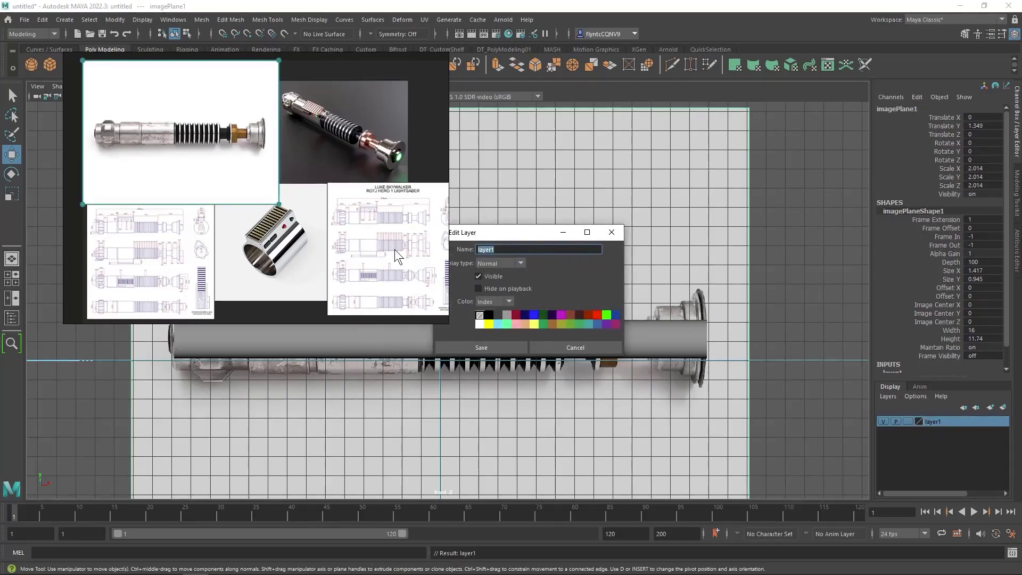
type("Reference")
left_click(607, 315)
left_click(494, 349)
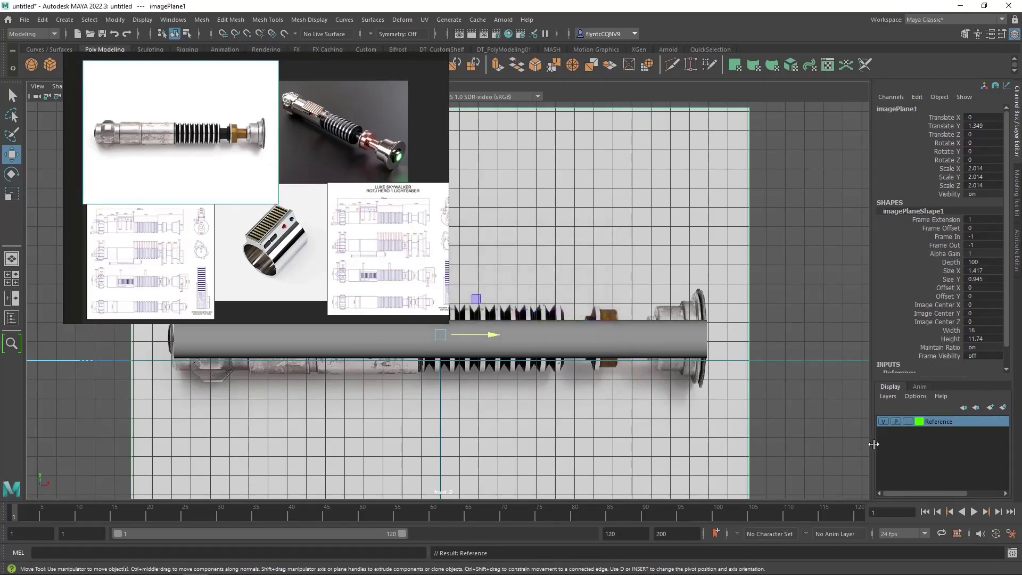
left_click(908, 421)
left_click(908, 421)
- Toggle the Reference layer's visibility several times, leaving the image plane visible
left_click(883, 421)
left_click(883, 421)
left_click(884, 421)
left_click(884, 421)
left_click(883, 421)
left_click(883, 421)
left_click(883, 421)
left_click(884, 421)
left_click(883, 421)
left_click(883, 421)
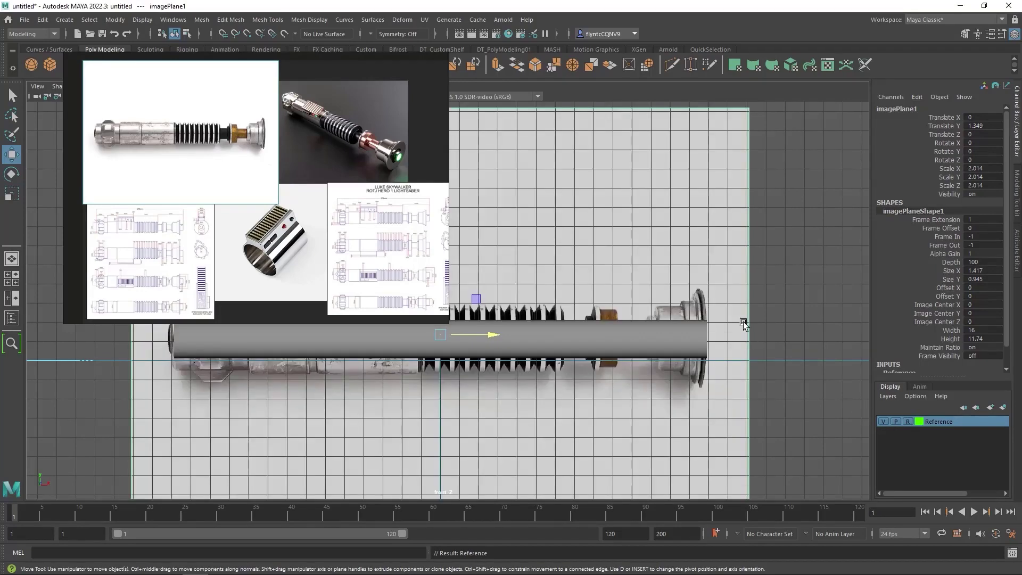
- Bring up the Reference layer's options, dismiss them unchanged, and deselect the image plane
right_click(953, 419)
mouse_move(951, 484)
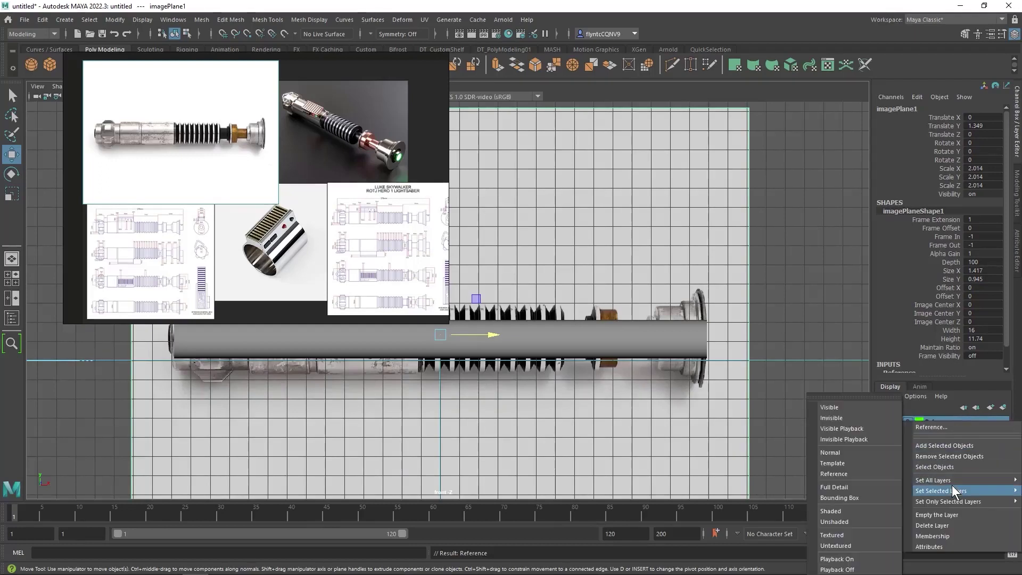
left_click(810, 275)
left_click(626, 170)
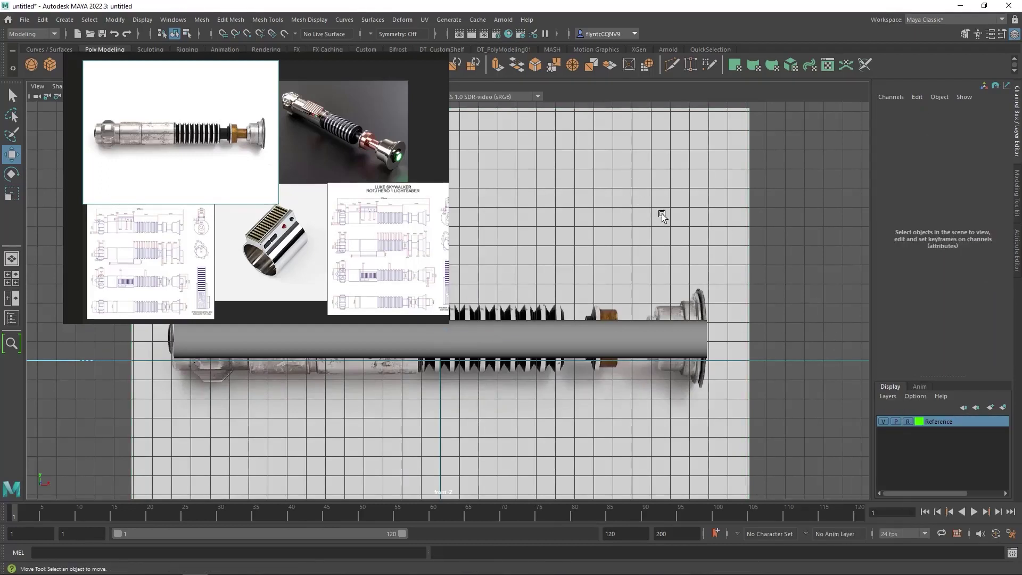